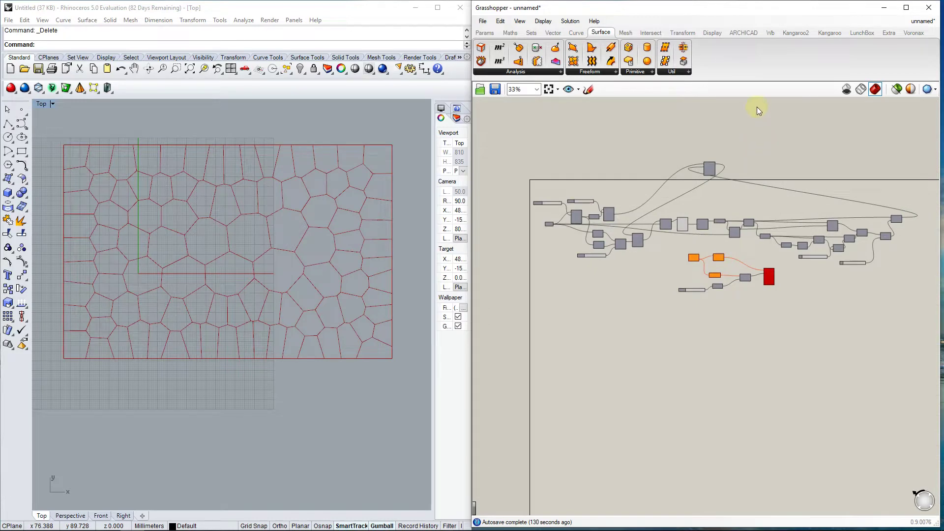
- Examine the HoopSnake feedback component and the chain of components wired into its loop
scroll(661, 152, up, 5)
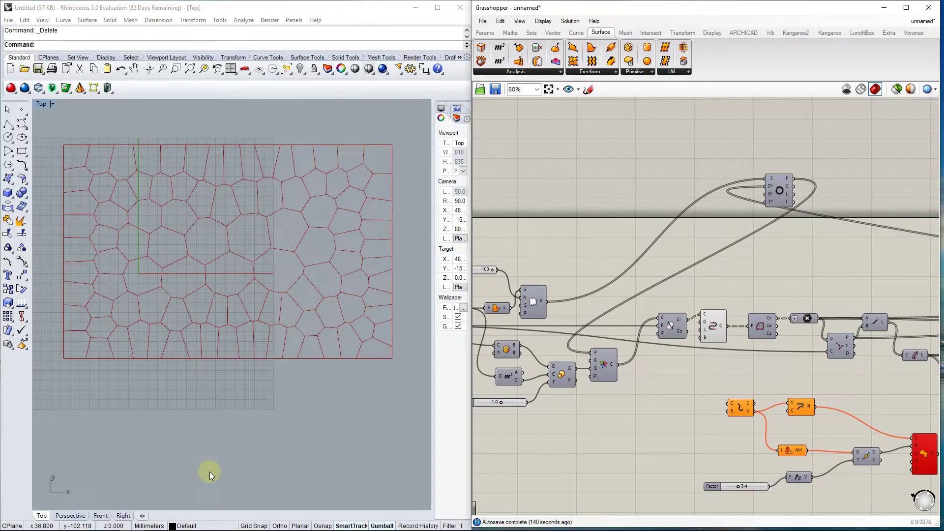
scroll(603, 221, down, 3)
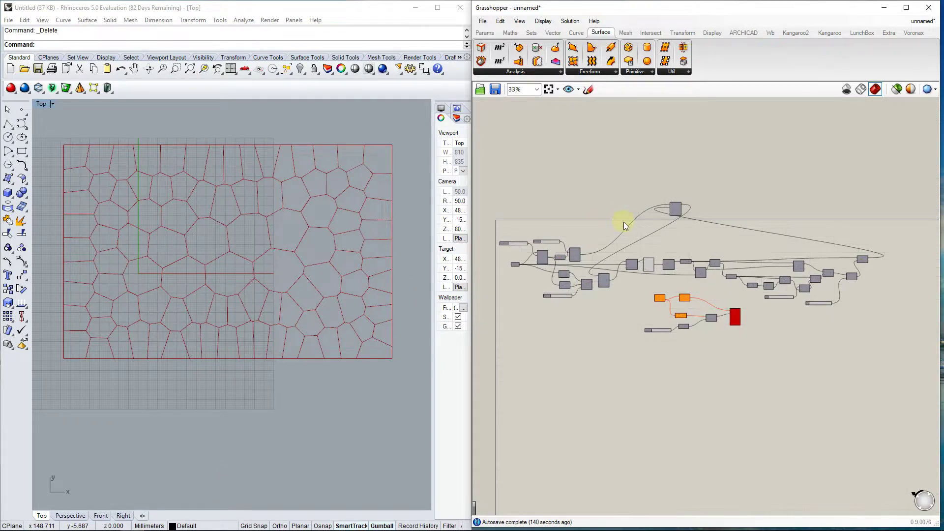
scroll(627, 227, up, 3)
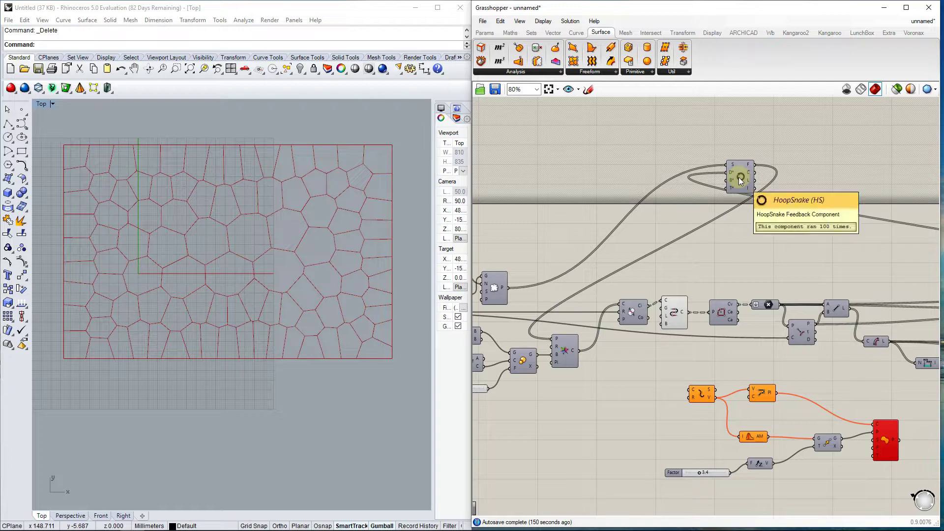
scroll(639, 219, down, 3)
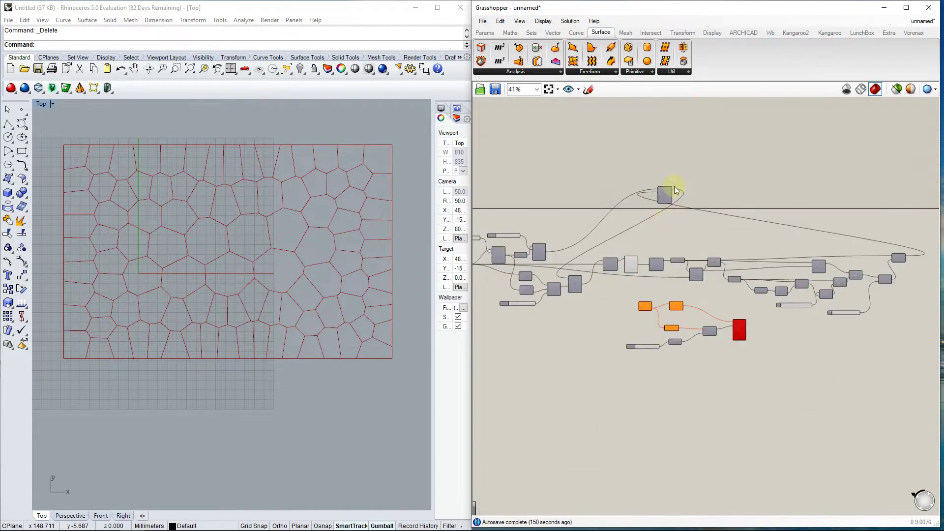
scroll(671, 189, up, 4)
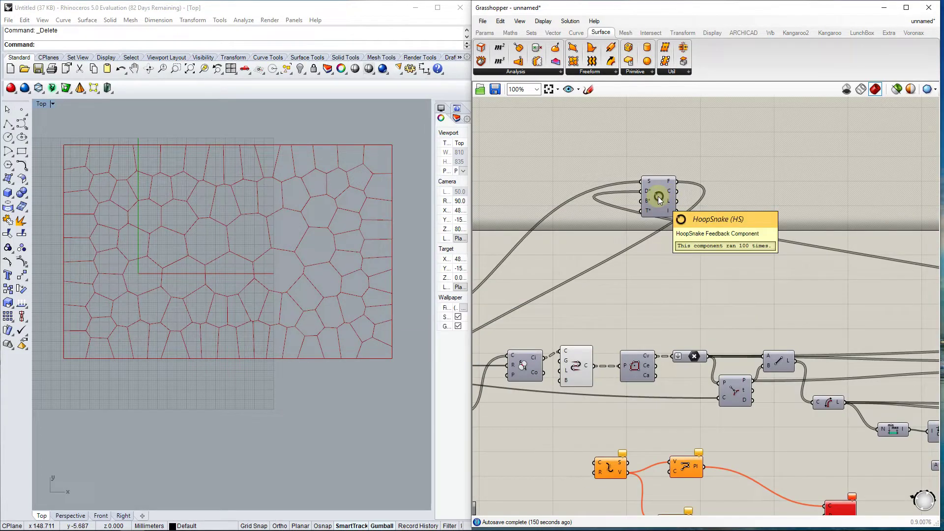
scroll(659, 199, down, 5)
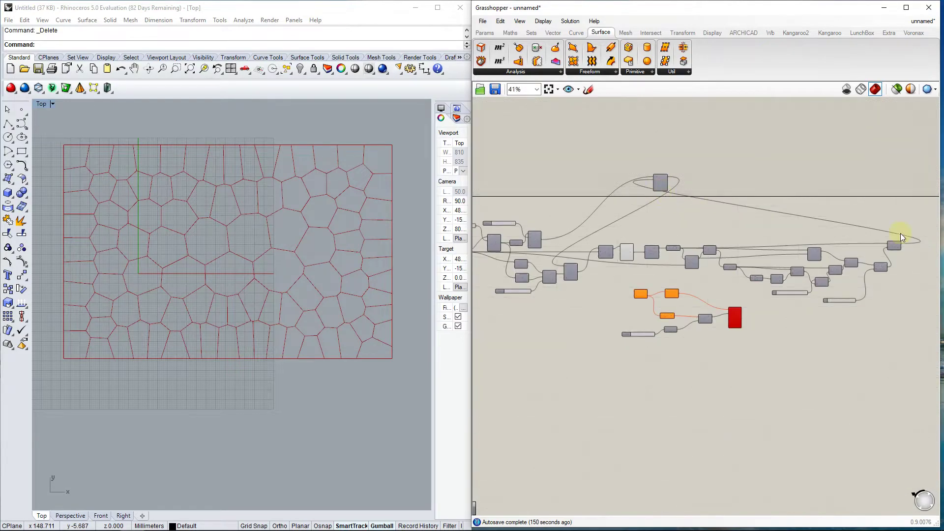
scroll(668, 279, up, 2)
scroll(668, 249, down, 2)
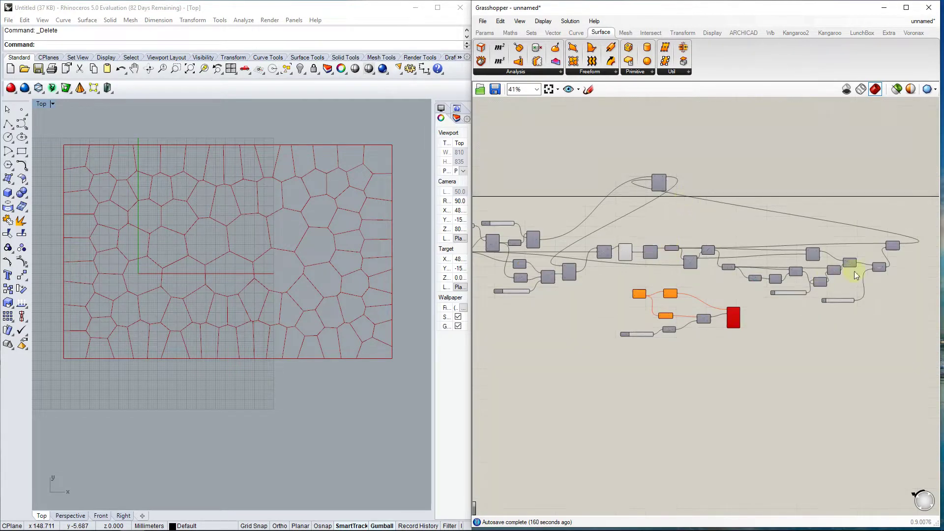
scroll(871, 261, up, 6)
scroll(871, 260, down, 3)
scroll(760, 289, down, 4)
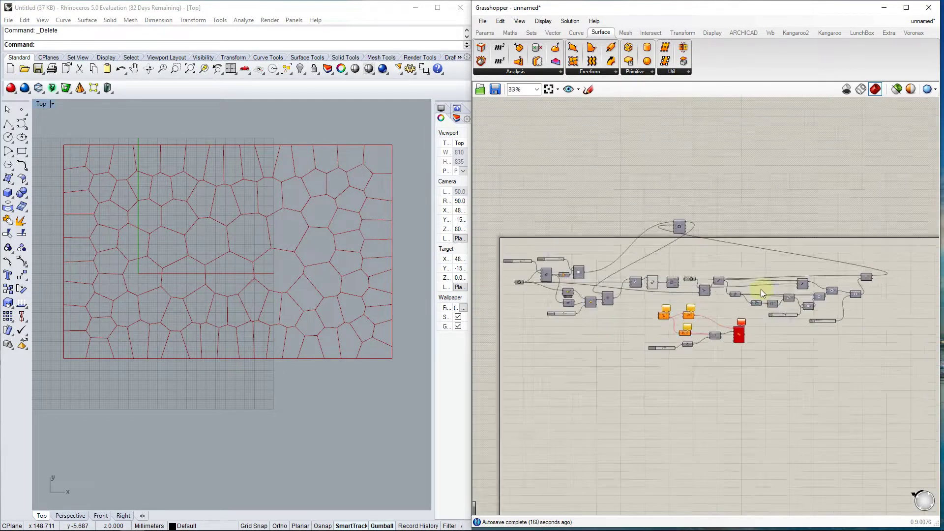
- Start the Loop option on the HoopSnake component
scroll(760, 289, up, 4)
scroll(549, 121, up, 4)
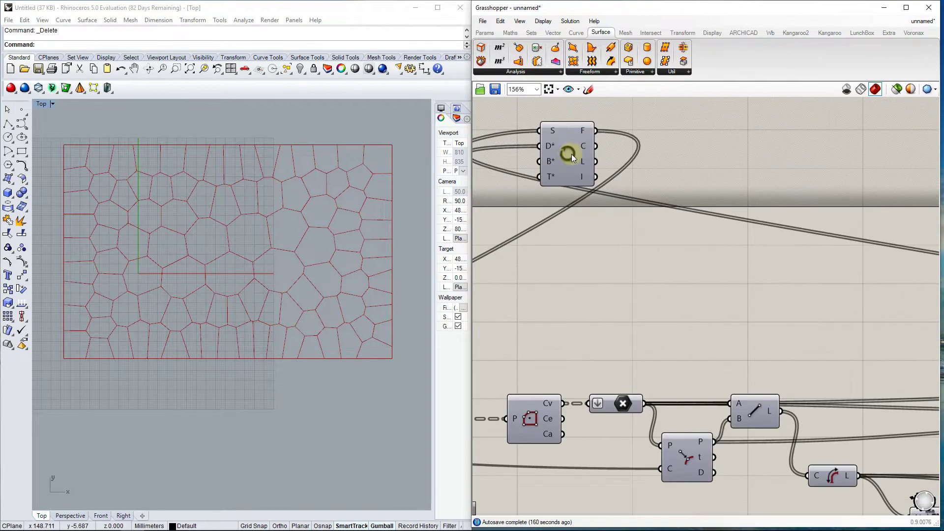
right_click(568, 154)
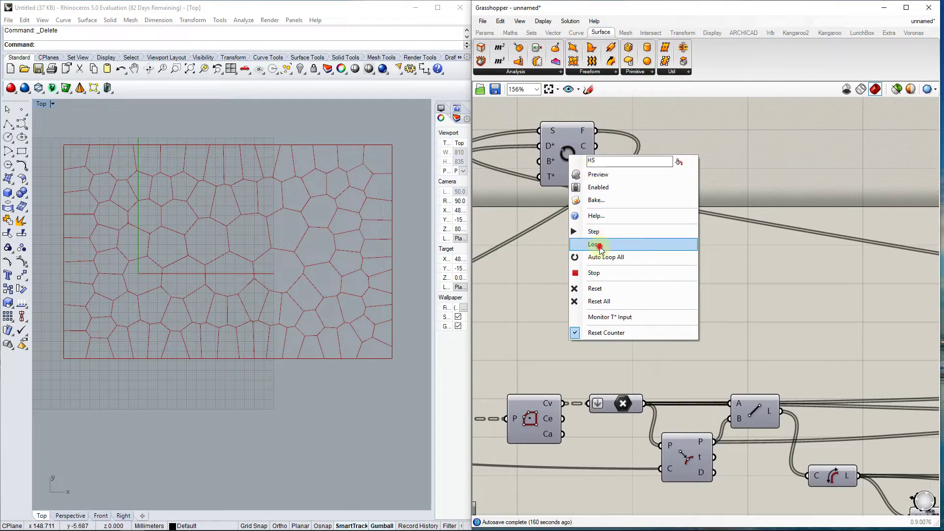
click(600, 246)
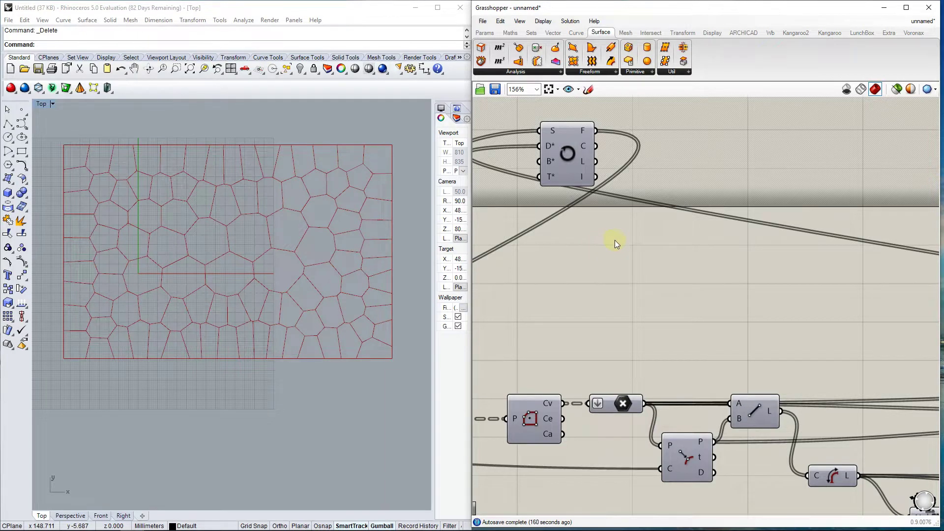
- Set slider B, which feeds the last multiplication before the Move component, to 0.016
scroll(625, 234, down, 4)
scroll(816, 224, up, 3)
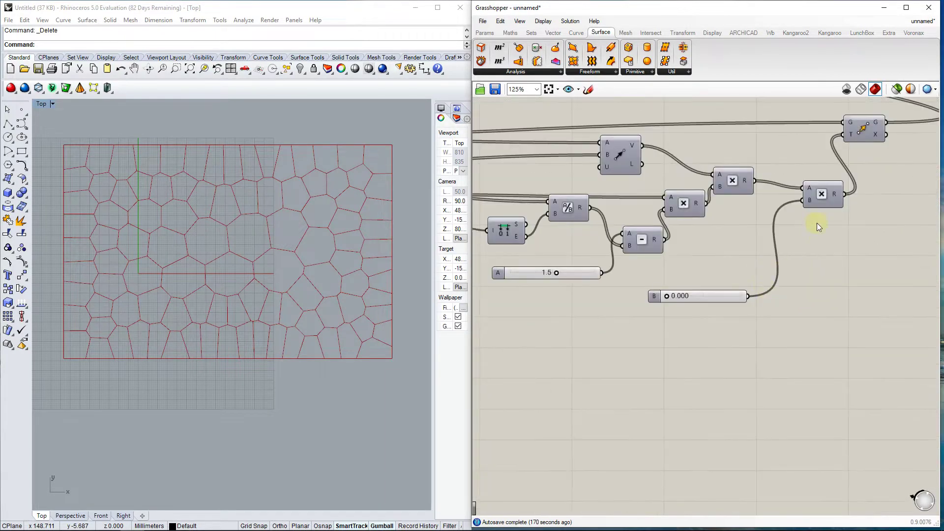
scroll(642, 319, up, 5)
drag(626, 327, 657, 327)
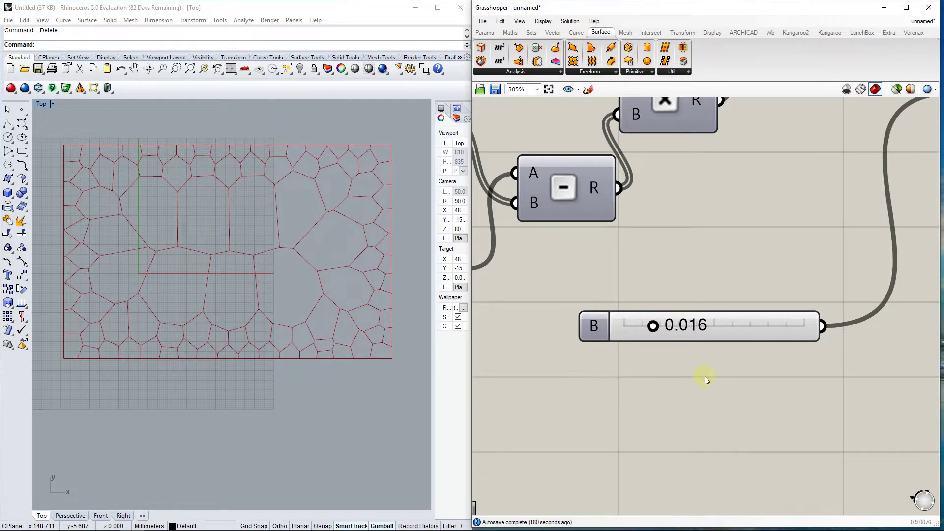
- Reset the HoopSnake component and run it with Auto Loop All
scroll(707, 376, down, 5)
scroll(600, 318, up, 2)
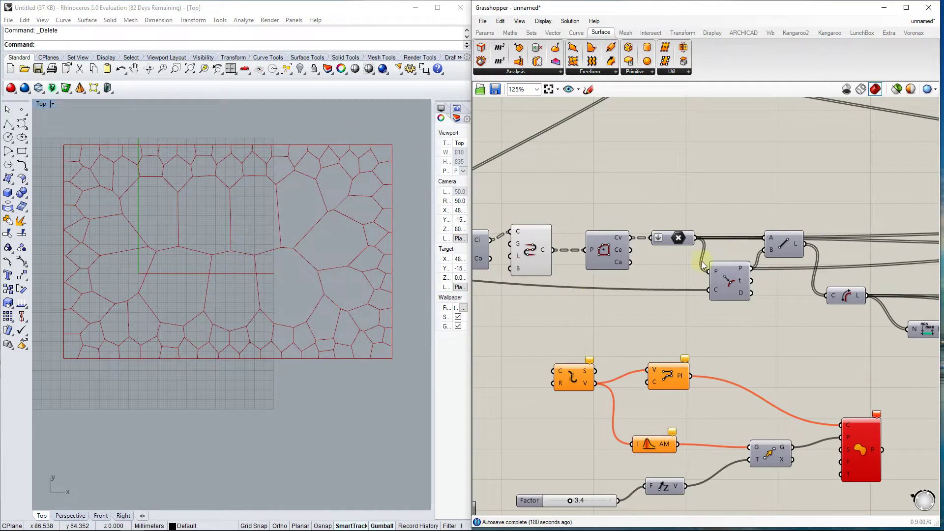
scroll(634, 250, down, 3)
scroll(639, 252, down, 2)
scroll(693, 284, down, 3)
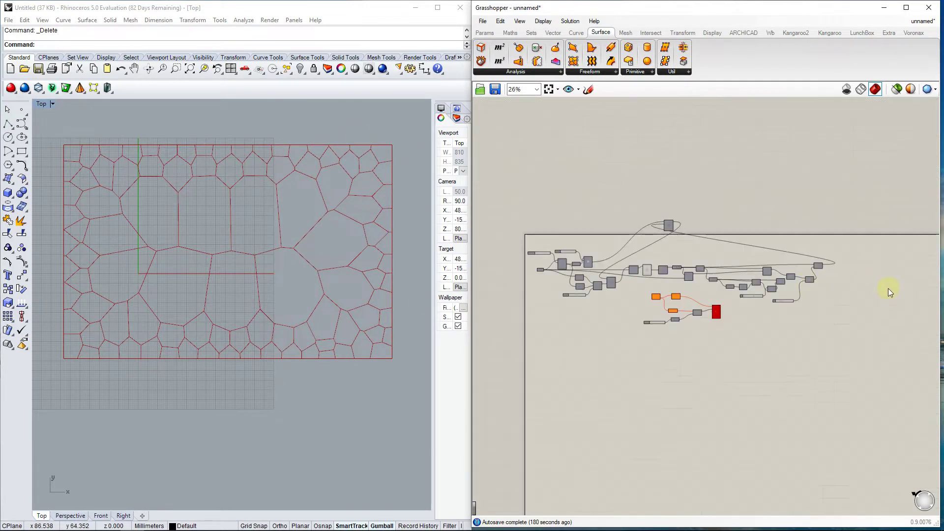
scroll(731, 291, up, 3)
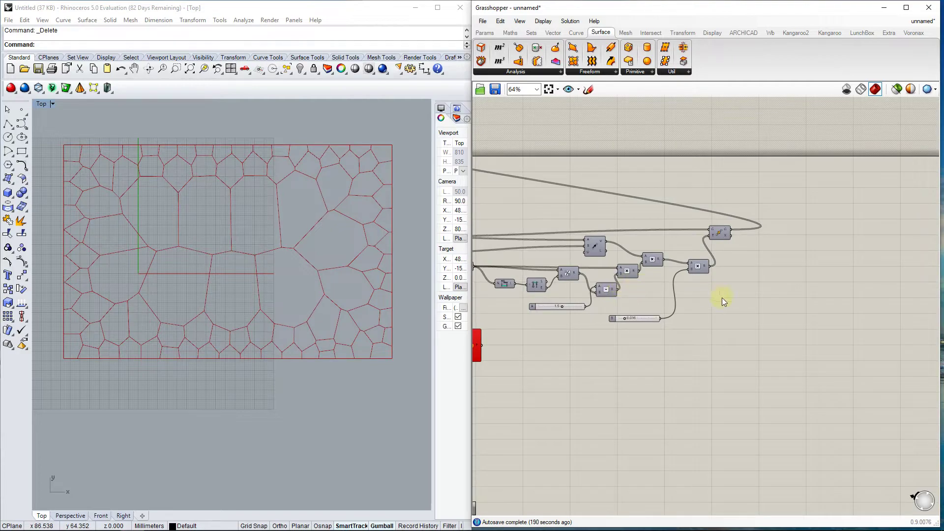
scroll(564, 252, down, 2)
scroll(762, 278, up, 5)
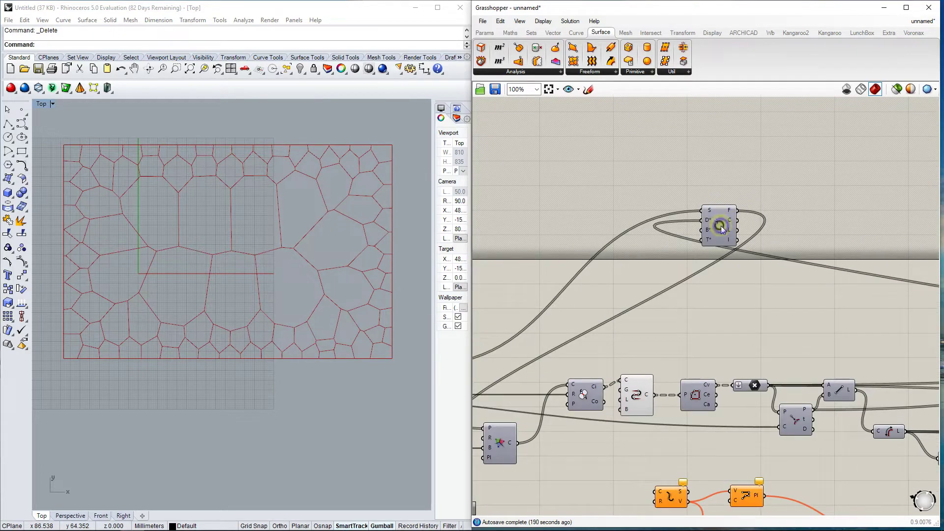
right_click(721, 230)
click(748, 360)
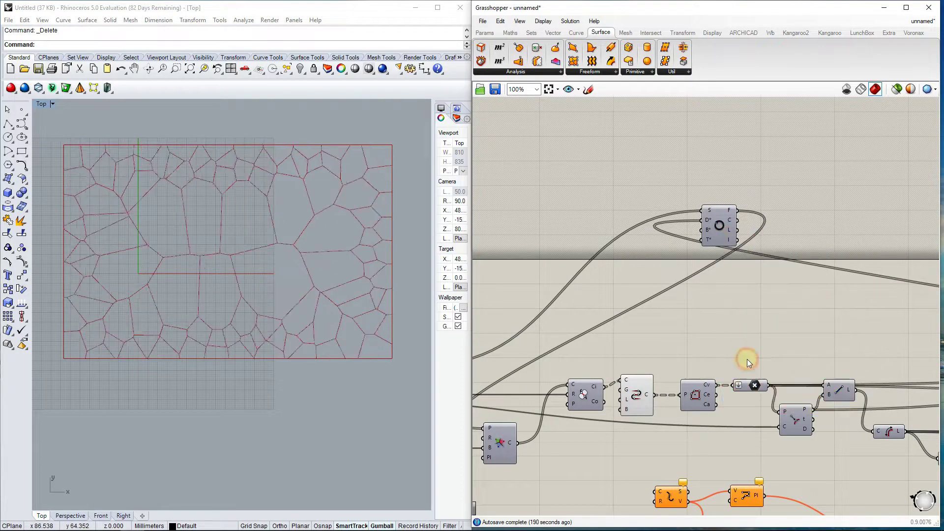
right_click(719, 225)
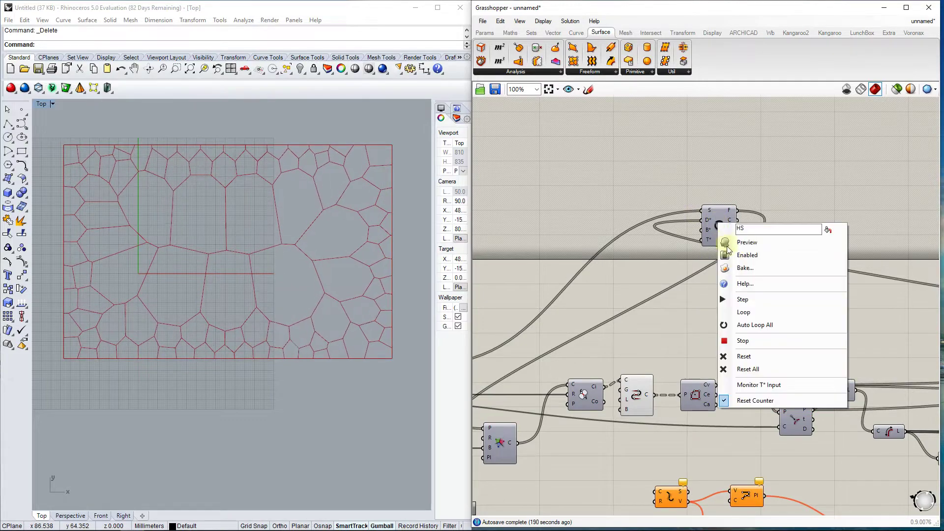
click(744, 324)
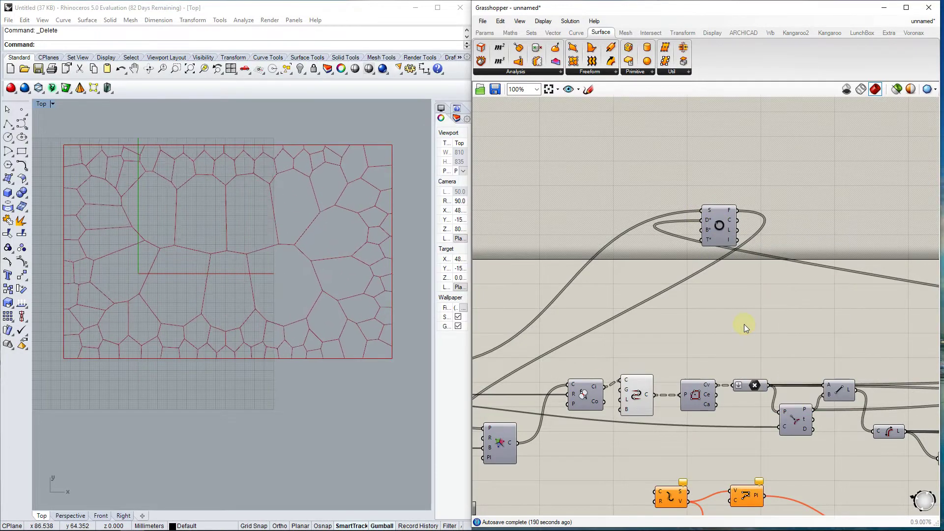
- Raise slider B on the last multiplication to 0.027 and lower it to 0.007
scroll(644, 232, down, 4)
scroll(741, 323, up, 9)
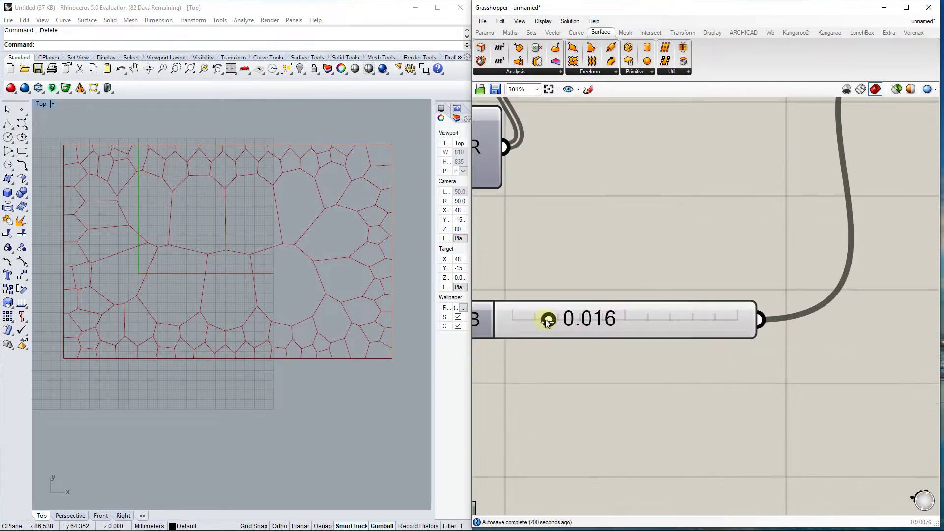
drag(549, 322, 572, 322)
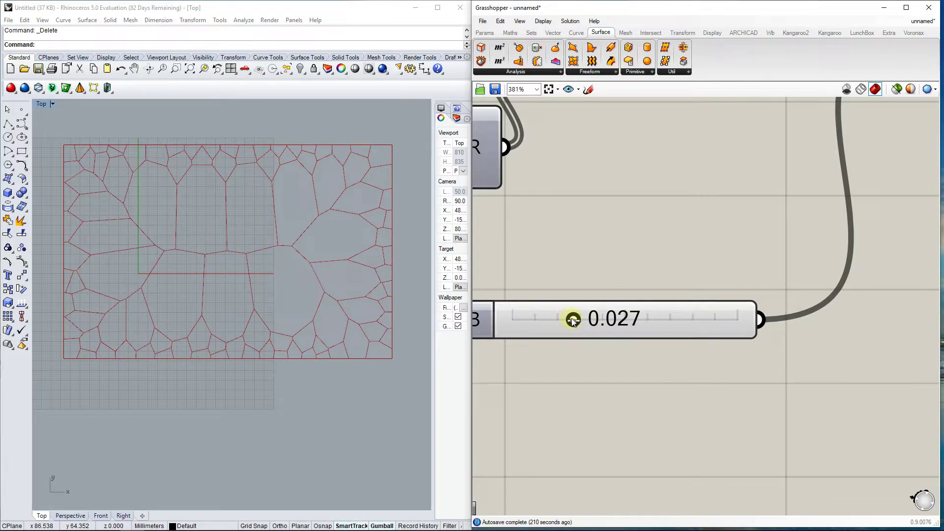
drag(572, 321, 526, 335)
scroll(725, 364, down, 5)
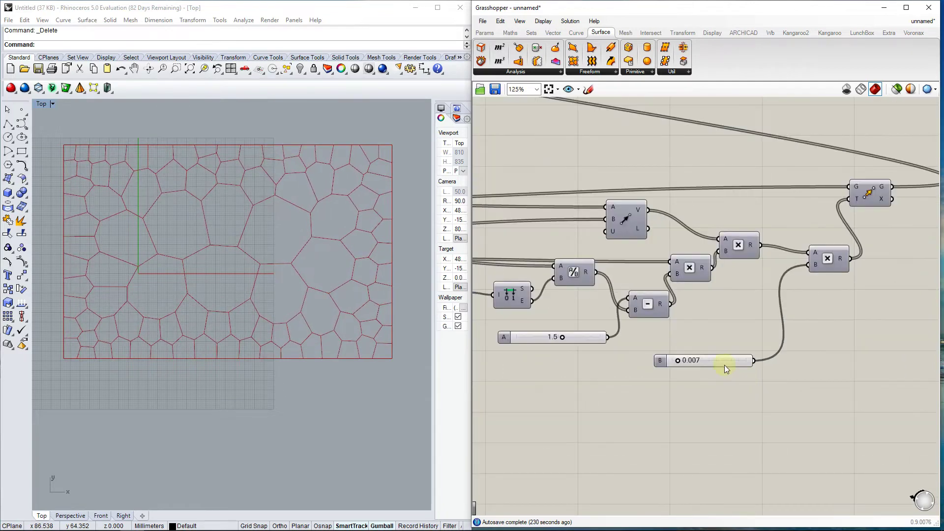
- Set slider B on the last multiplication to 0.000
scroll(724, 364, up, 4)
scroll(570, 305, down, 4)
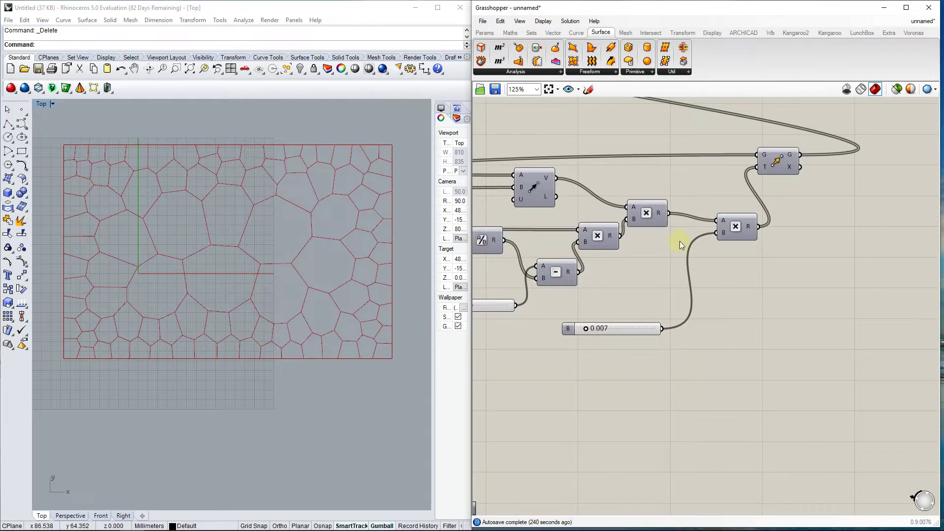
scroll(747, 274, up, 1)
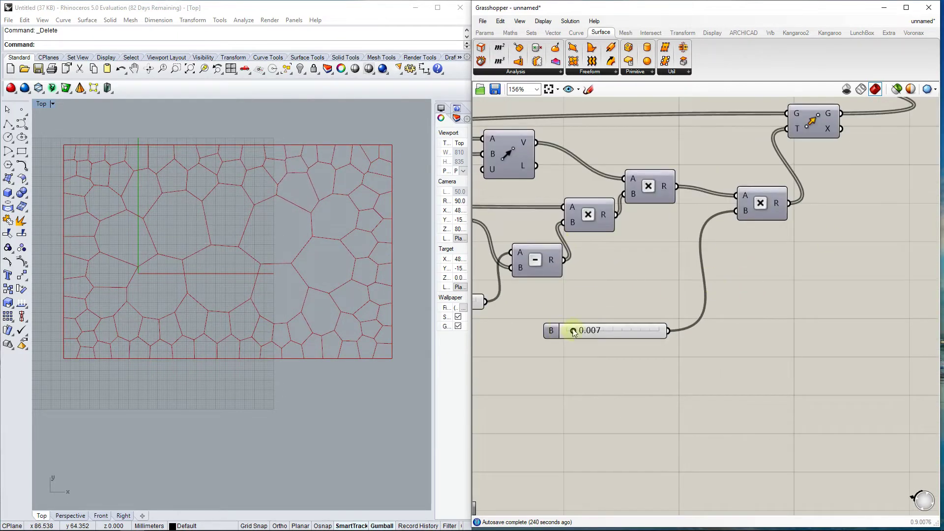
drag(573, 331, 550, 333)
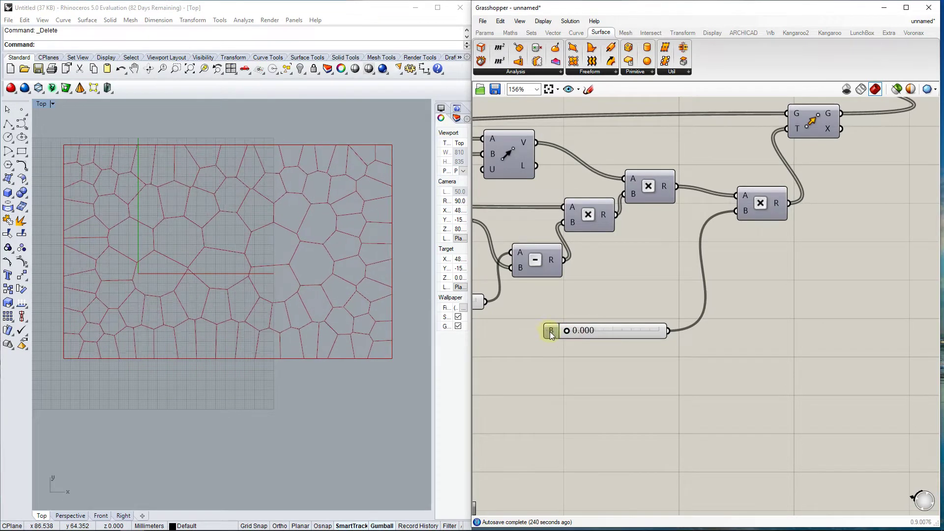
click(563, 331)
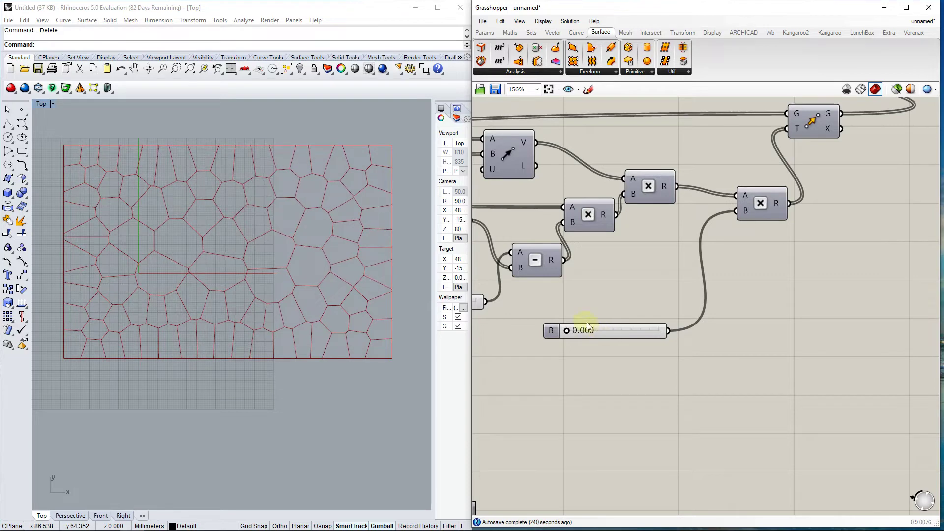
- Copy the 1.0 Factor slider to just below slider B and try wiring the copy into the last multiplication's B input
scroll(568, 331, down, 6)
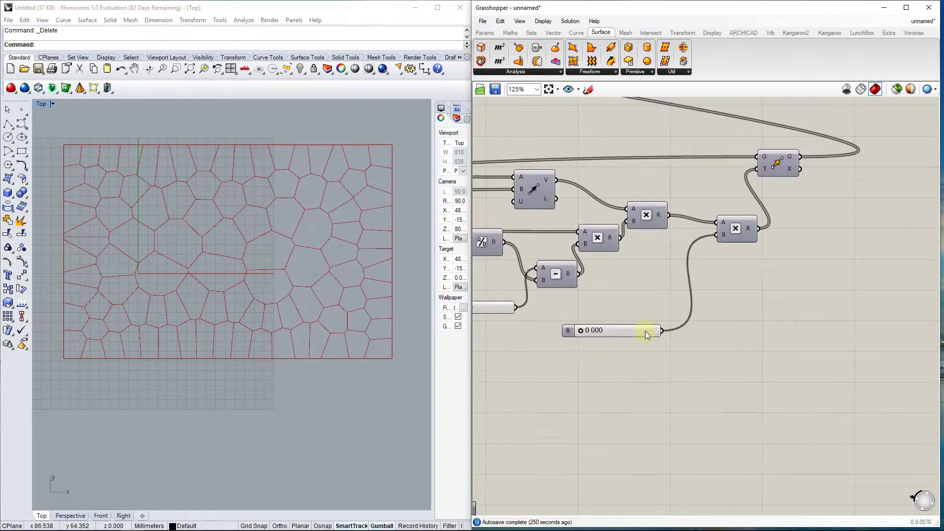
scroll(705, 317, up, 2)
scroll(689, 318, down, 2)
scroll(613, 274, up, 5)
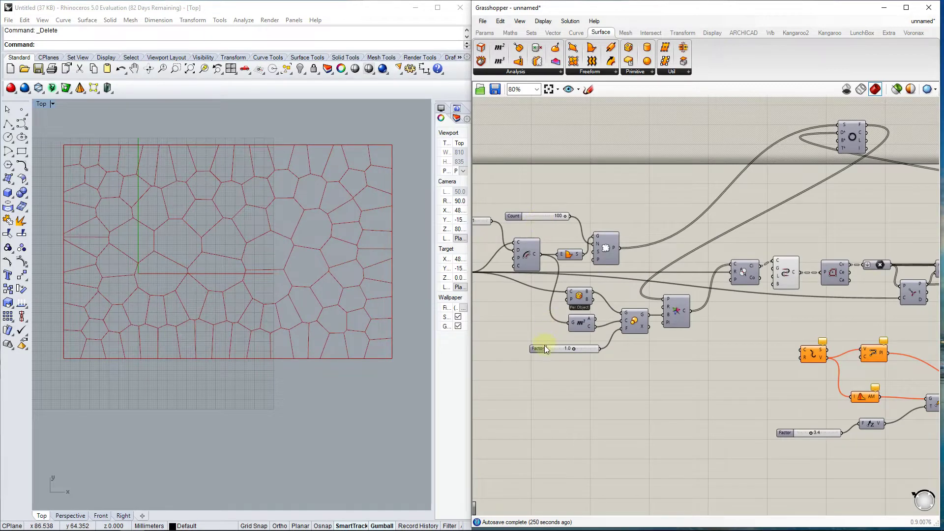
alt+drag(537, 349, 798, 383)
click(872, 379)
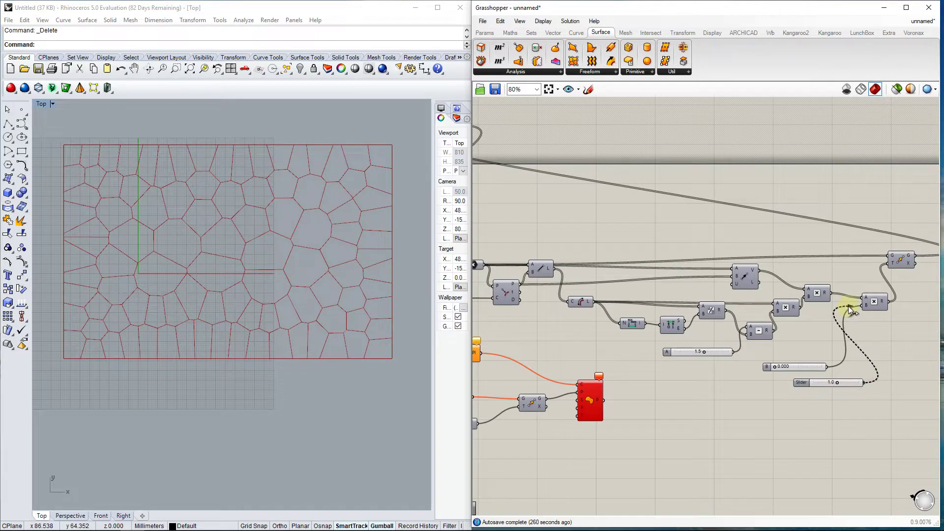
- Set the copied slider below slider B to -0.1
scroll(837, 382, up, 4)
scroll(837, 382, up, 1)
drag(837, 383, 828, 384)
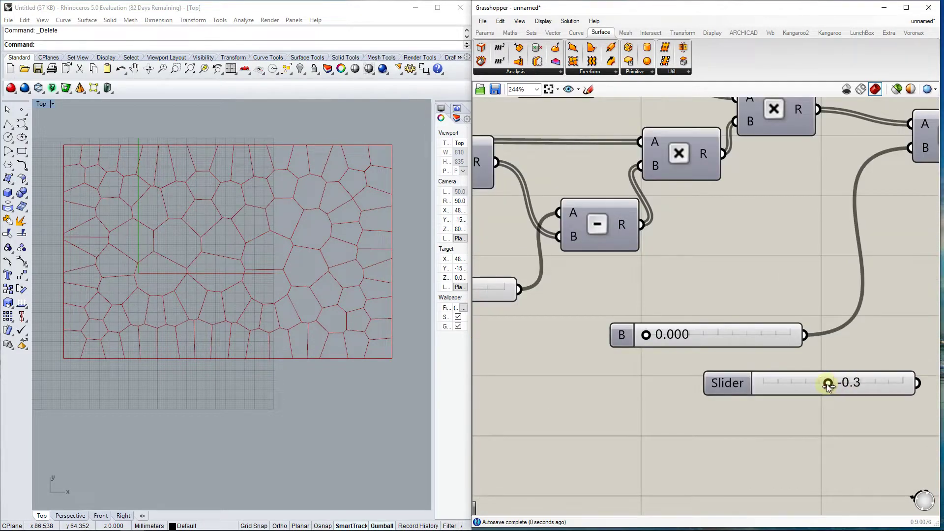
- Raise slider B on the last multiplication in stages to 0.037, 0.040 and 0.088
drag(646, 335, 698, 336)
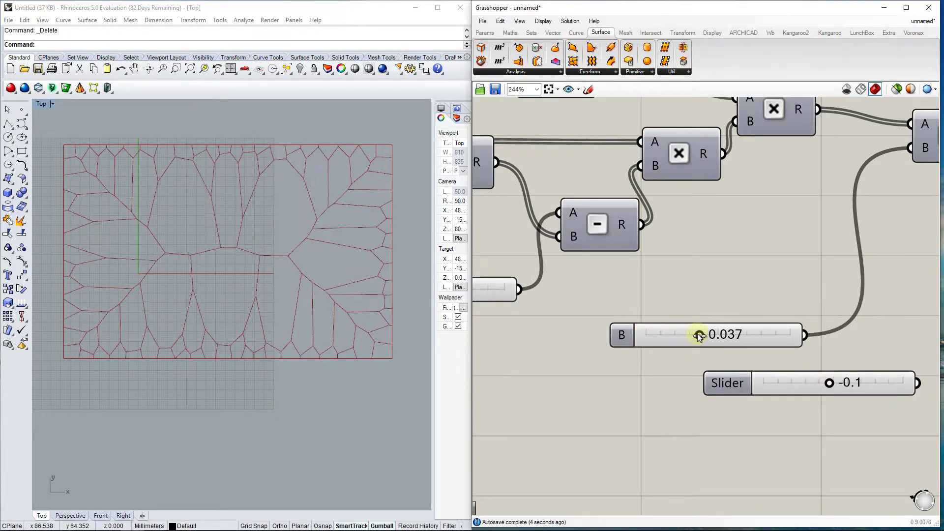
drag(698, 333, 702, 335)
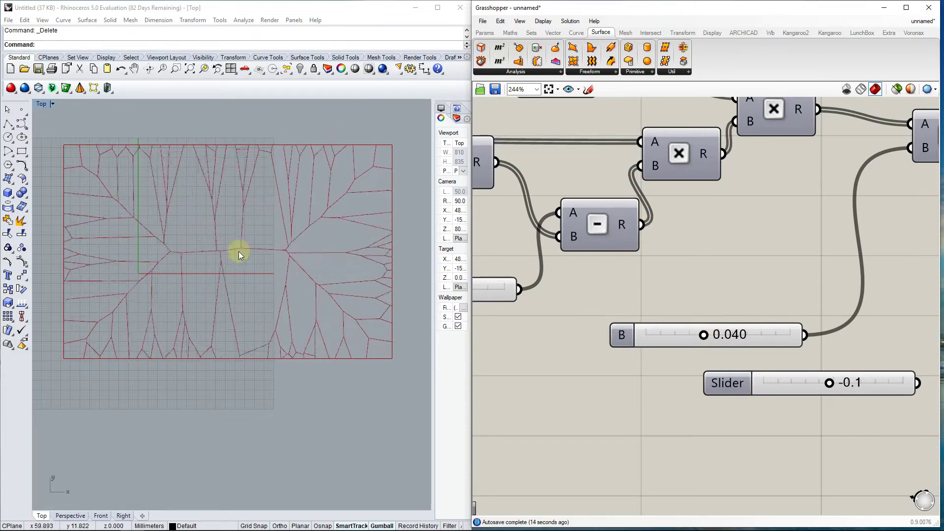
drag(710, 333, 774, 336)
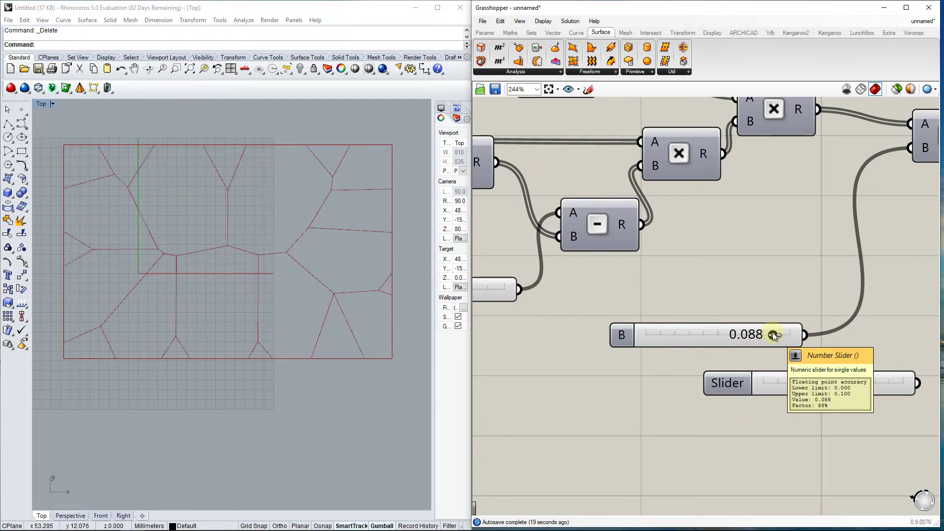
scroll(836, 350, down, 5)
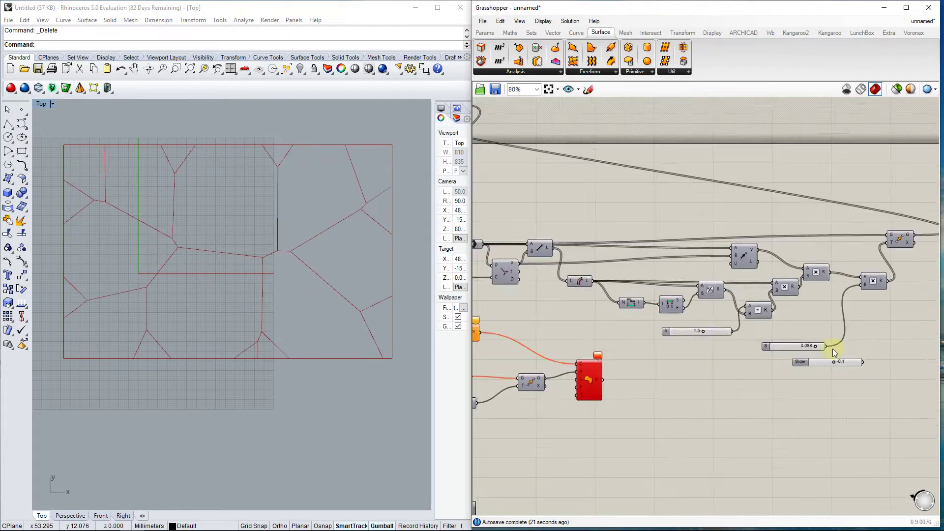
- Stop the HoopSnake loop and run a single Step on the component
scroll(632, 256, up, 4)
right_click(666, 261)
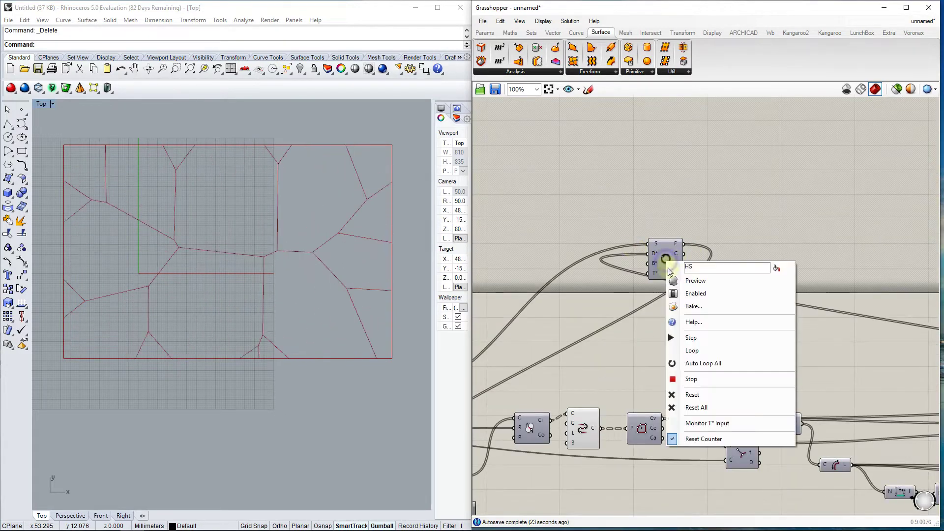
click(692, 379)
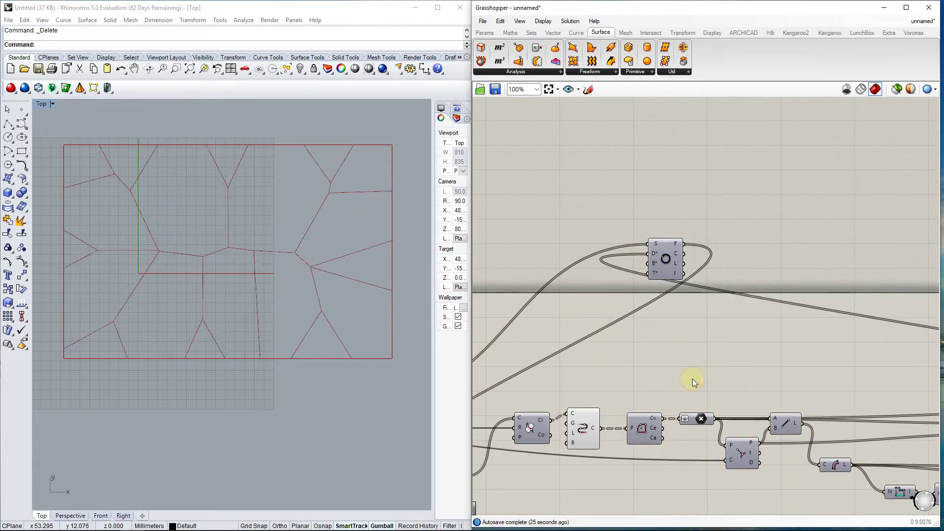
right_click(665, 260)
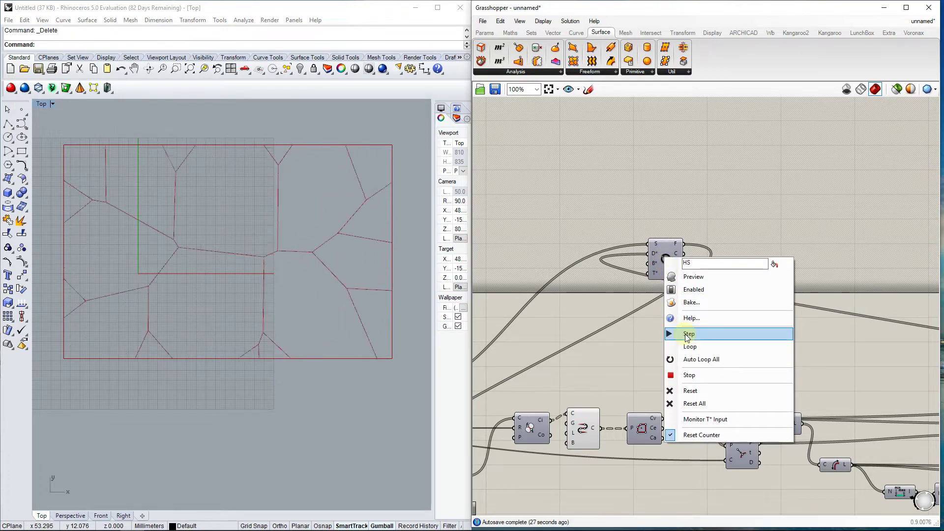
click(686, 334)
- Turn on HoopSnake's Monitor T* Input option and switch it off again
right_click(662, 256)
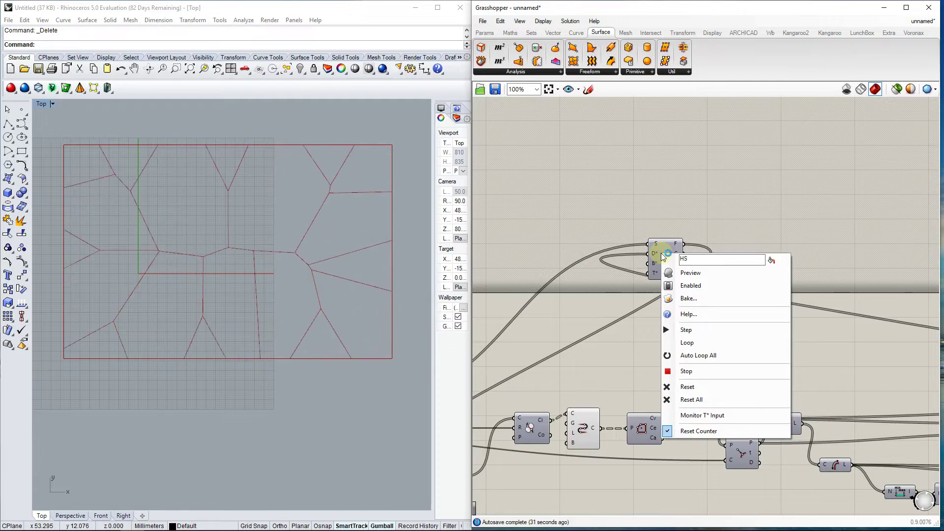
click(686, 417)
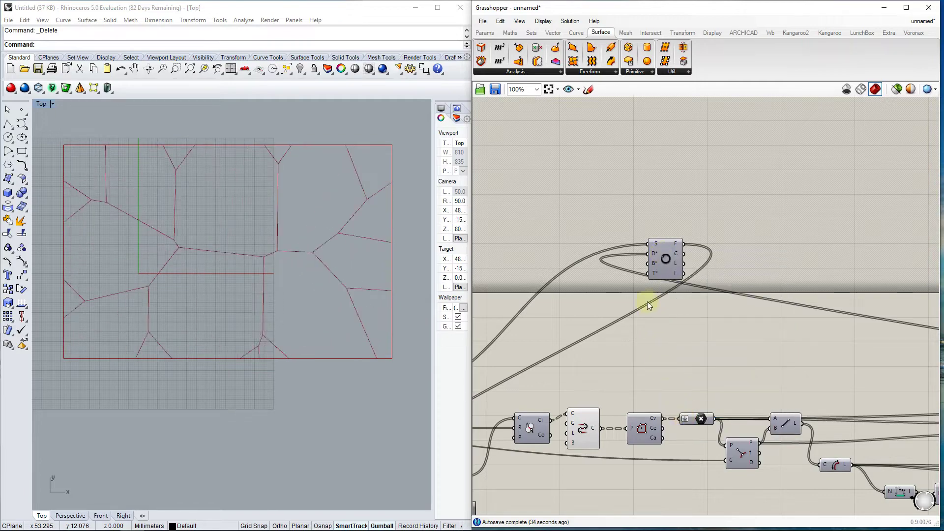
right_click(663, 263)
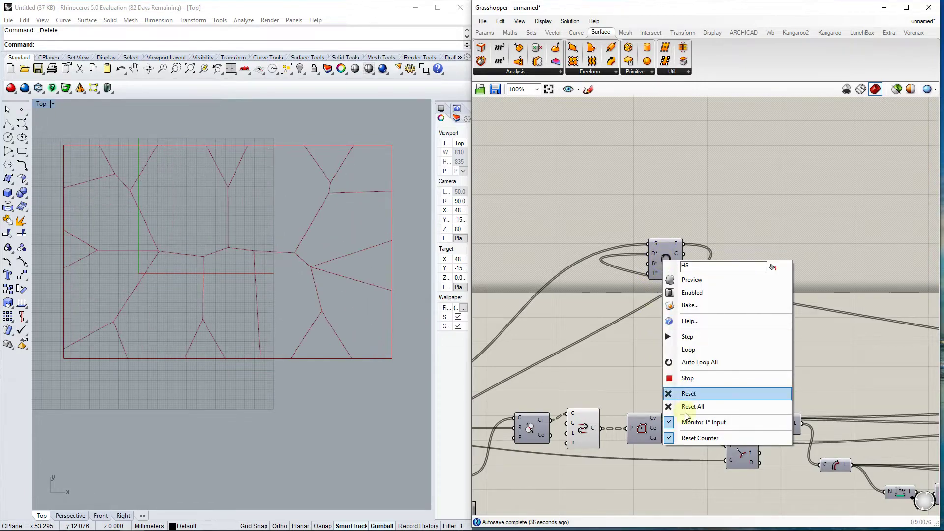
click(688, 406)
right_click(669, 266)
click(704, 395)
- Issue Stop on HoopSnake and lower slider B on the last multiplication to 0.017
right_click(666, 260)
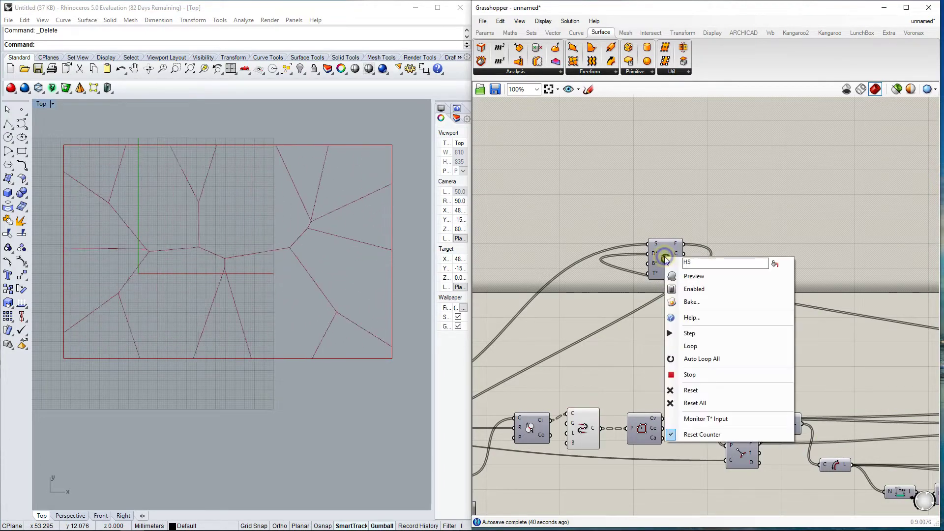
click(689, 376)
scroll(578, 178, down, 5)
scroll(656, 241, up, 8)
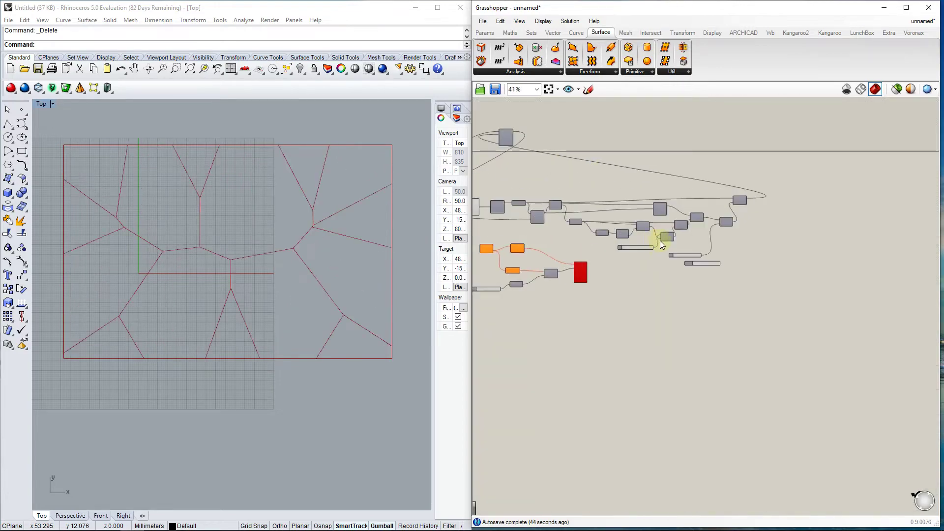
scroll(702, 253, up, 4)
scroll(634, 401, down, 4)
scroll(698, 370, up, 4)
drag(686, 333, 584, 333)
scroll(815, 410, down, 10)
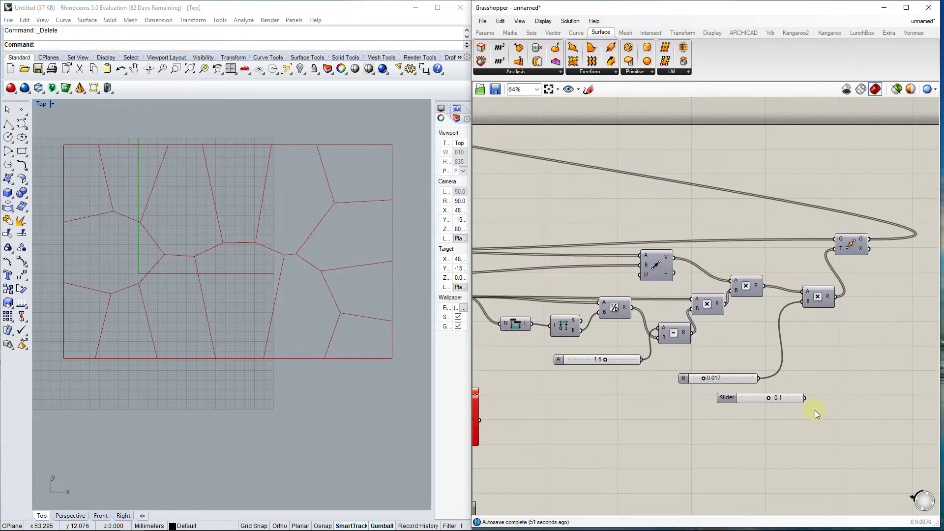
- Stop the HoopSnake loop and apply Reset All to restore the starting Voronoi pattern
scroll(675, 335, up, 8)
right_click(667, 291)
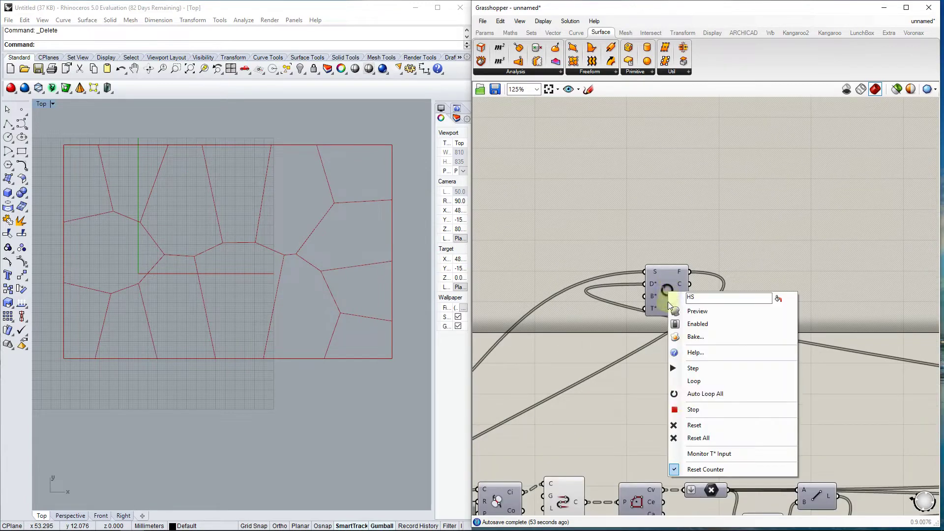
click(693, 411)
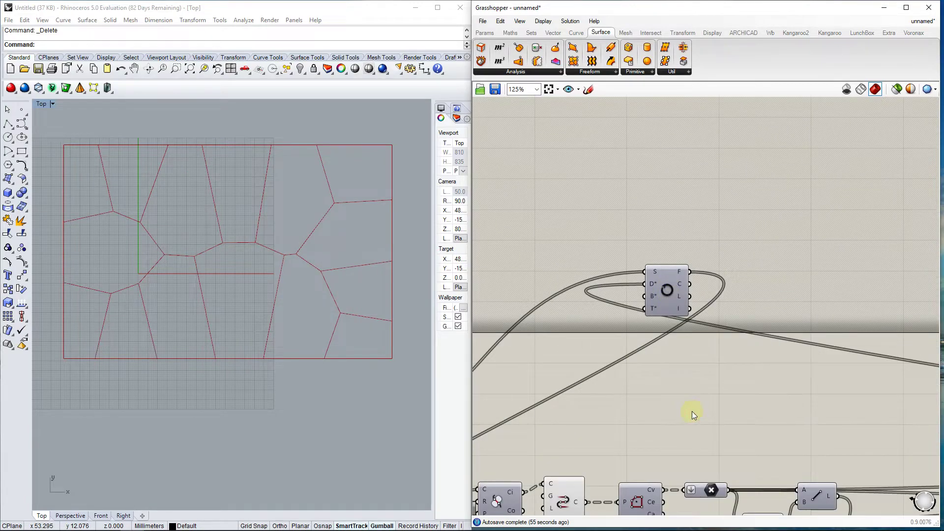
right_click(661, 290)
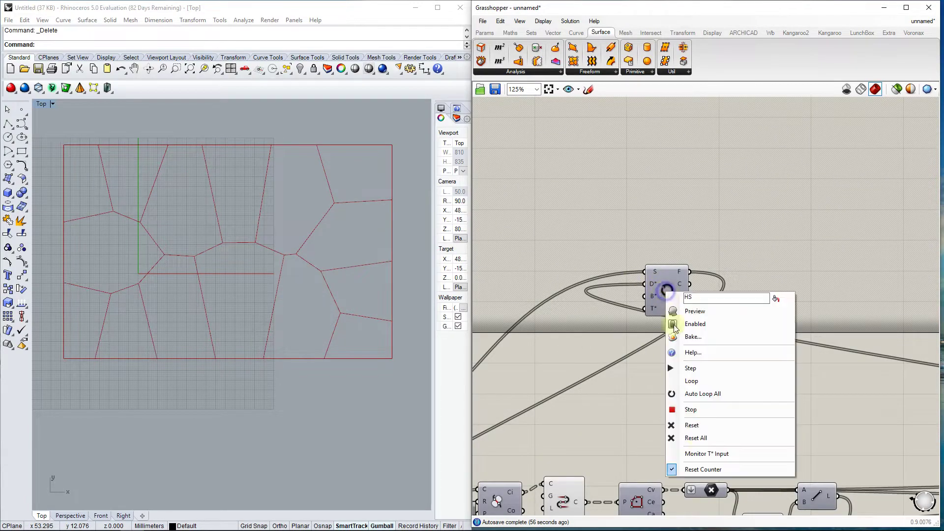
click(696, 438)
- Set slider B on the last multiplication to 0.000
scroll(777, 369, down, 2)
scroll(795, 458, up, 6)
mouse_move(784, 421)
mouse_down()
mouse_move(748, 427)
mouse_move(805, 424)
mouse_move(708, 424)
mouse_move(777, 431)
mouse_up()
scroll(527, 262, down, 8)
- Move the HoopSnake component next to the sliders, just below the Move component
scroll(505, 206, down, 3)
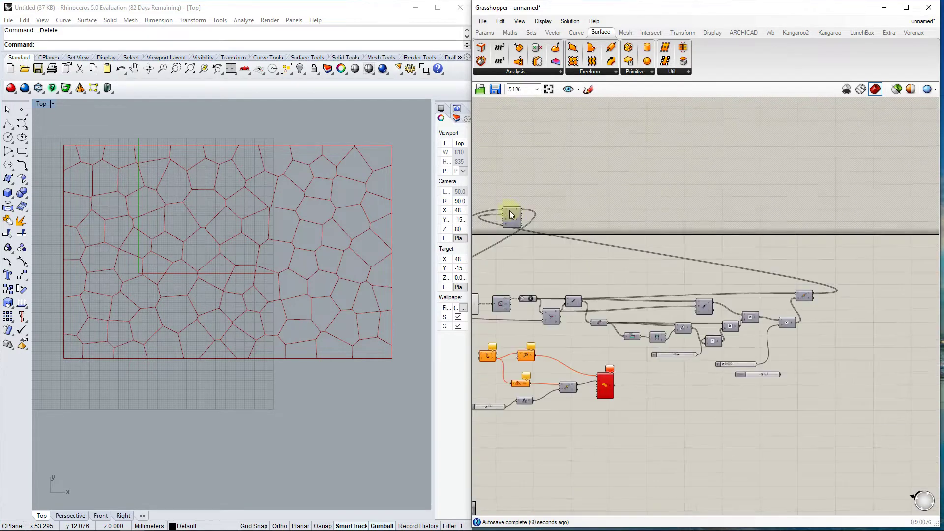
drag(517, 217, 745, 348)
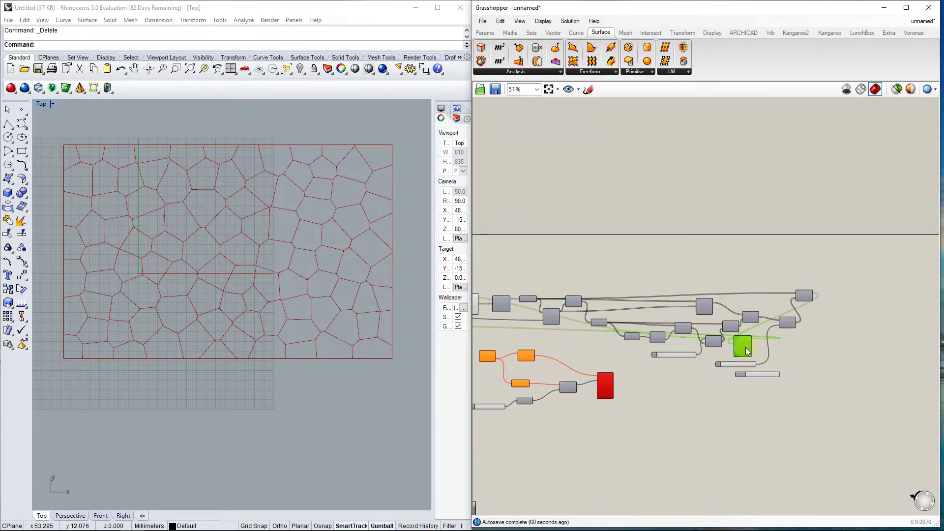
scroll(745, 347, up, 6)
scroll(556, 335, down, 5)
scroll(556, 336, up, 3)
drag(600, 334, 746, 344)
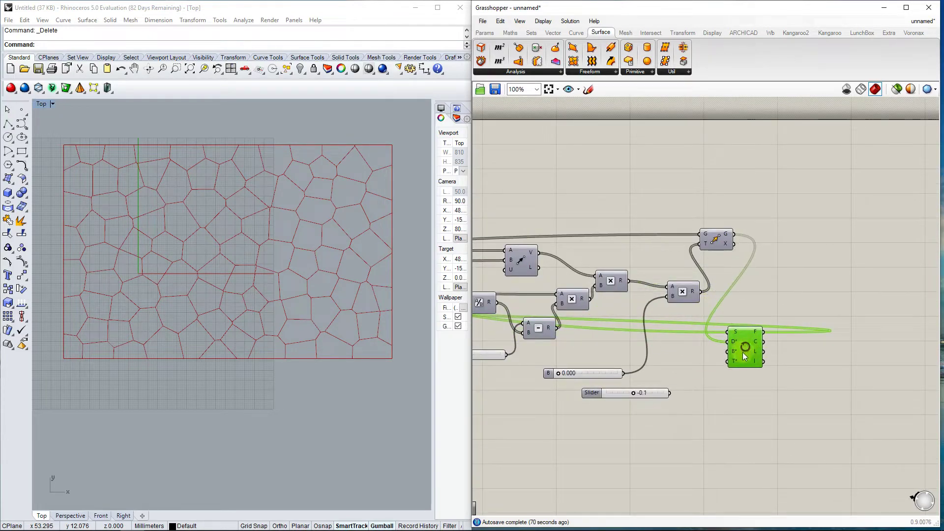
- Start the HoopSnake loop and raise slider B on the last multiplication to 0.009
right_click(743, 350)
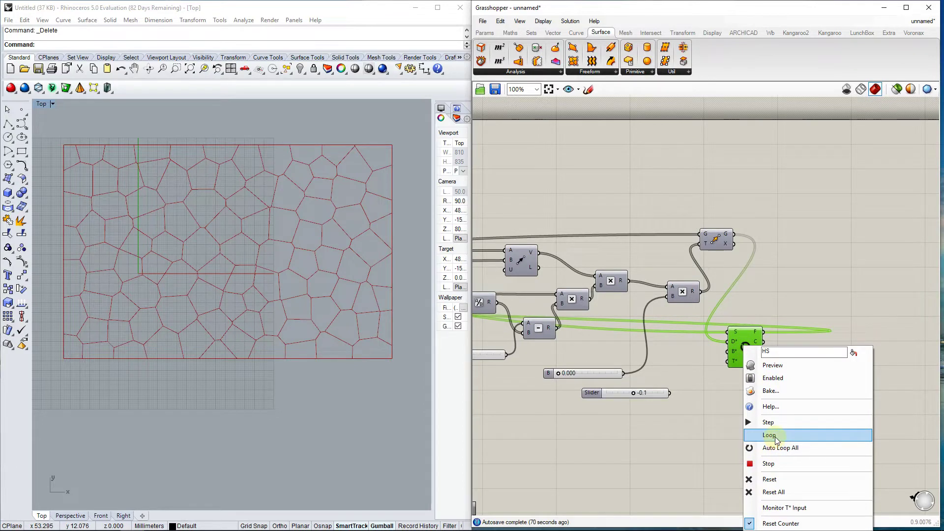
click(774, 436)
click(558, 373)
drag(558, 373, 563, 373)
- Stop the HoopSnake loop and move its component above the chain of multiplication components
right_click(746, 349)
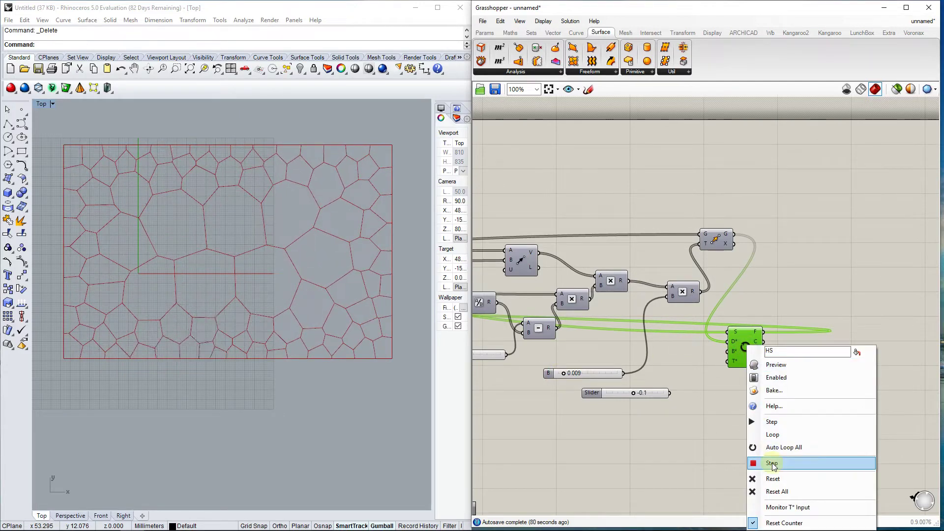
click(771, 464)
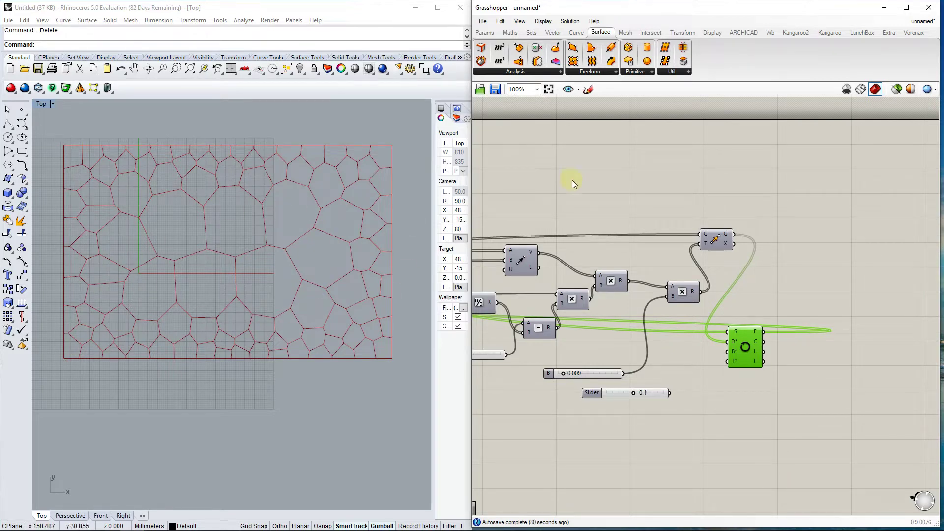
scroll(883, 326, down, 2)
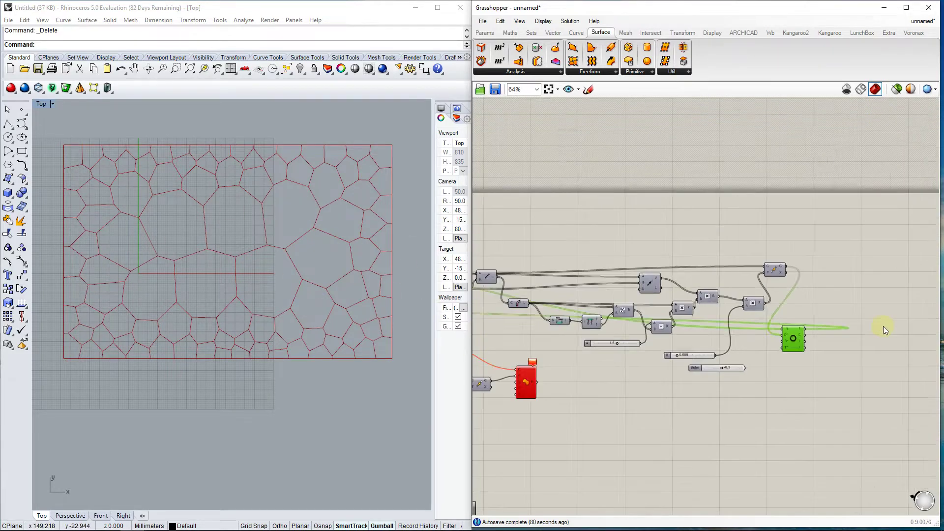
scroll(747, 337, up, 2)
drag(755, 341, 596, 163)
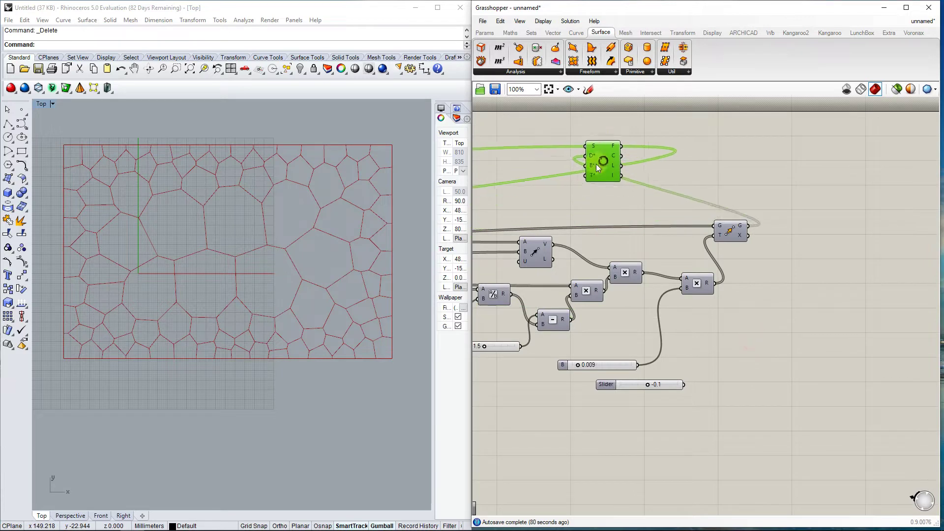
- Set slider B on the last multiplication to 0.059 and start the HoopSnake loop
drag(577, 364, 594, 365)
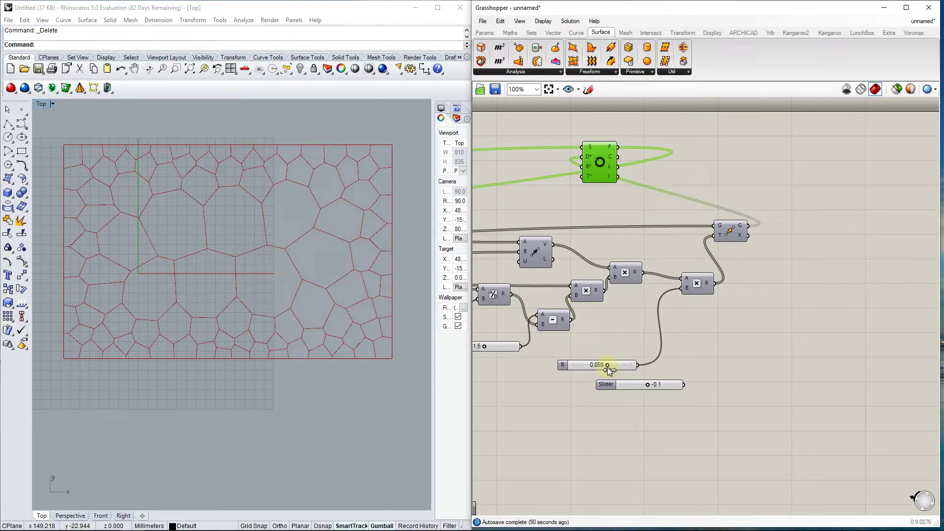
right_click(596, 162)
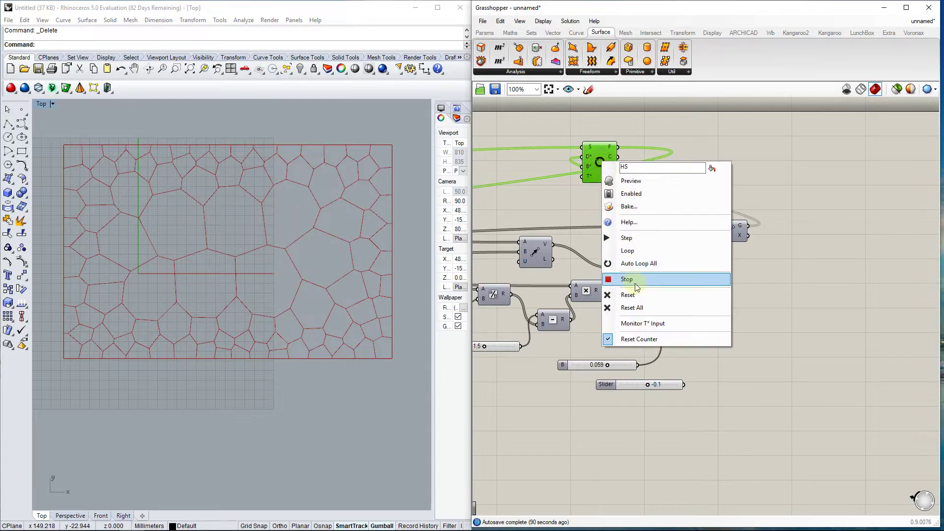
click(633, 249)
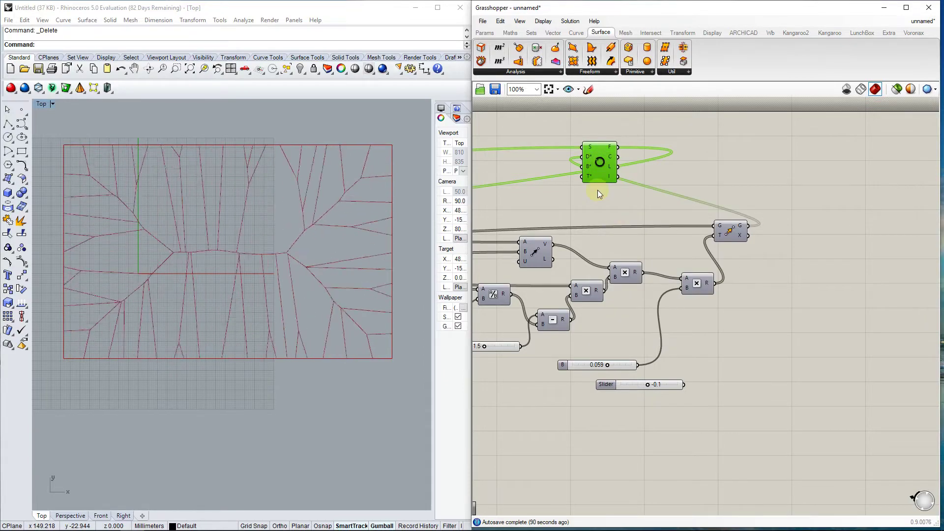
- Lower slider B on the last multiplication in stages to 0.007, 0.004 and 0.000 while the loop runs
drag(606, 365, 575, 367)
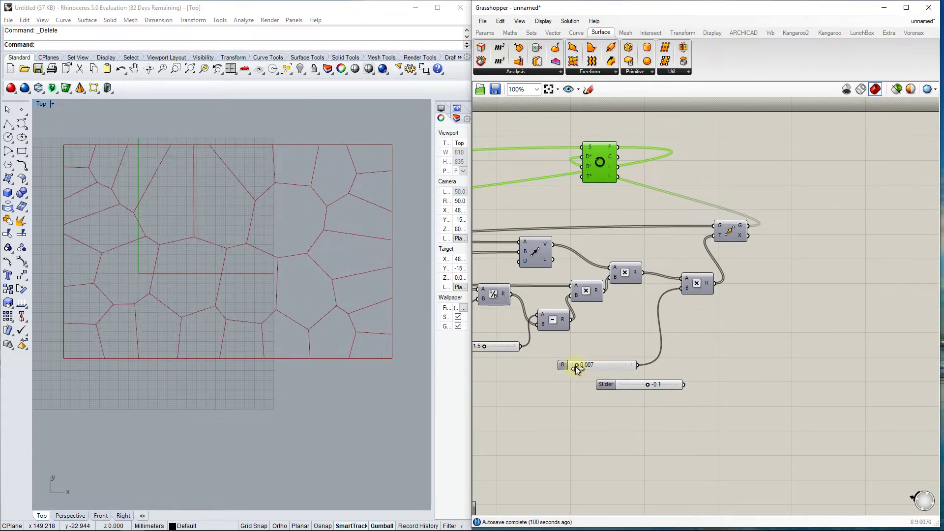
right_click(598, 161)
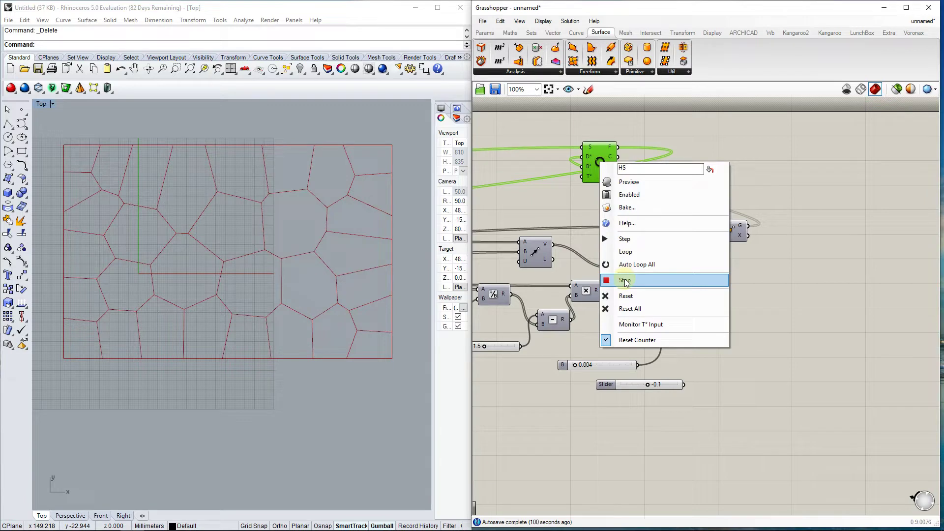
click(580, 367)
scroll(580, 367, up, 5)
drag(557, 364, 536, 361)
scroll(707, 243, down, 8)
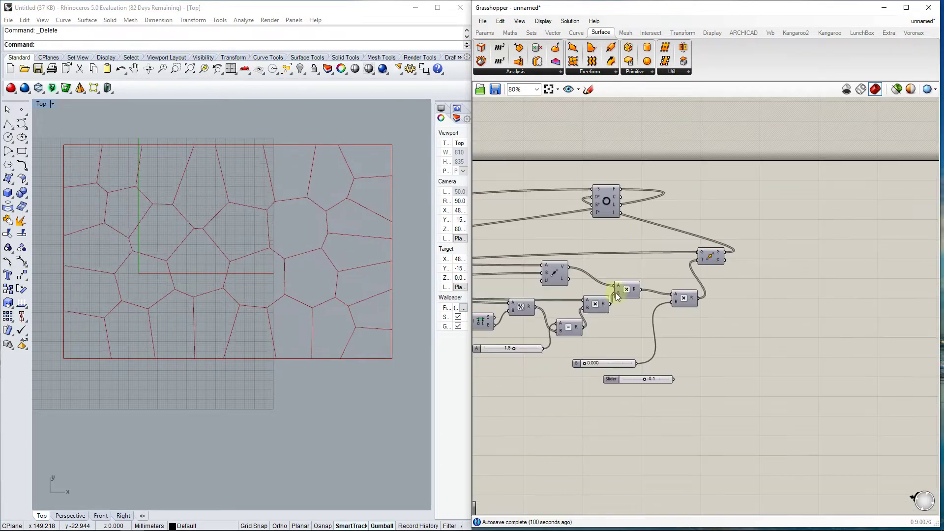
- Apply Reset All to HoopSnake and raise slider B on the last multiplication to 0.007
right_click(605, 200)
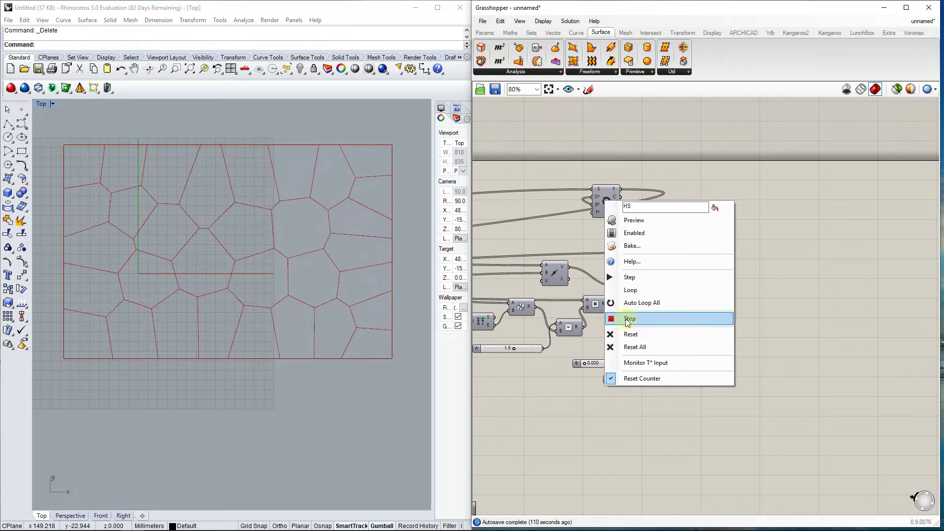
click(630, 347)
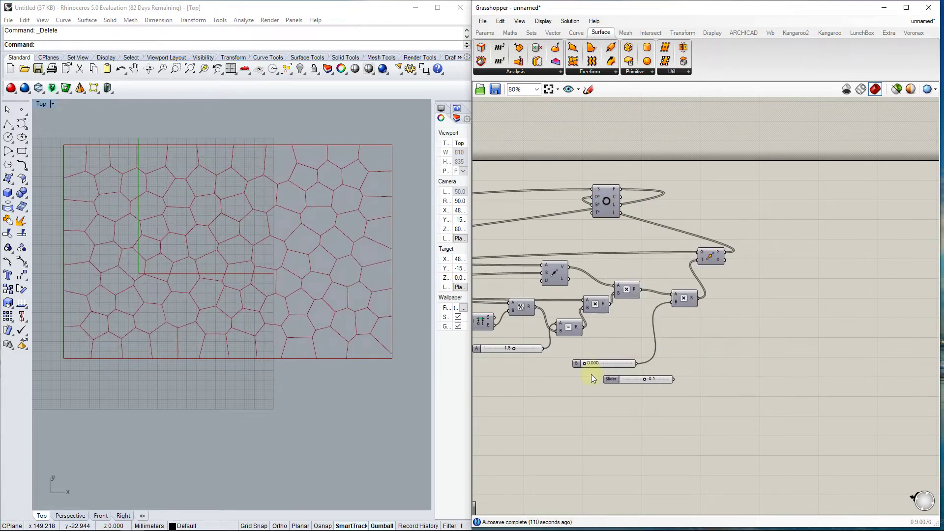
drag(584, 362, 588, 362)
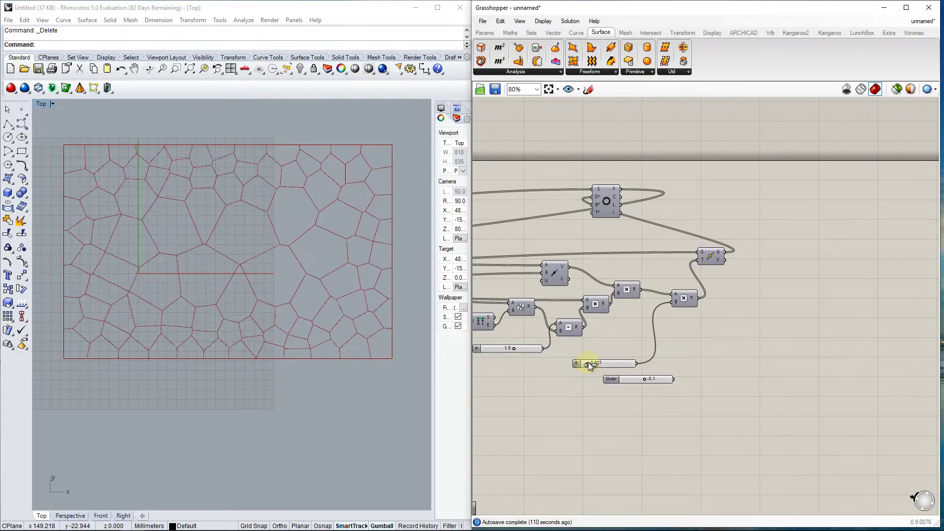
- Stop the HoopSnake loop and reset it to the starting Voronoi pattern
right_click(606, 203)
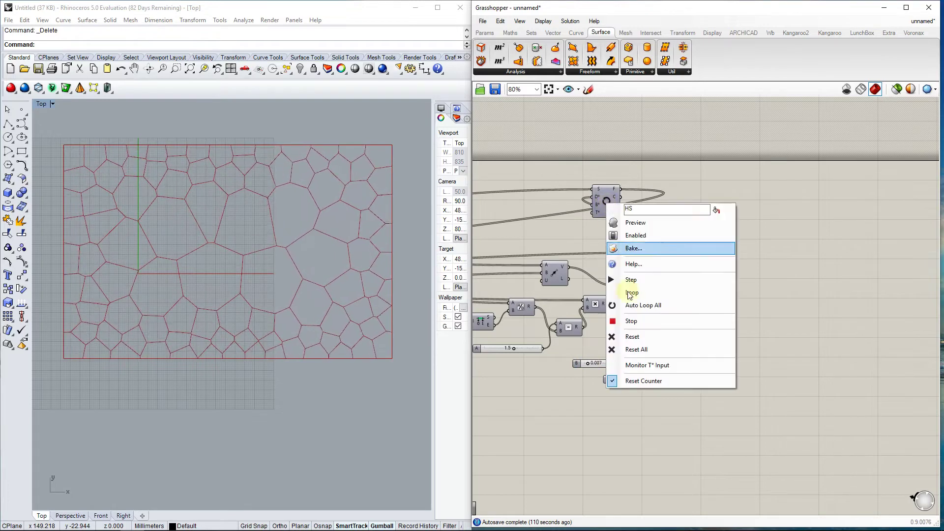
click(629, 322)
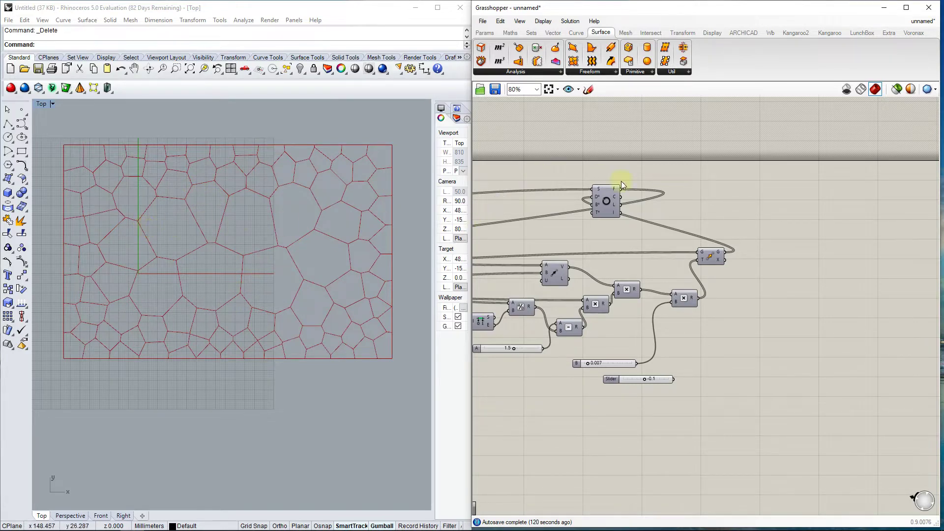
right_click(606, 197)
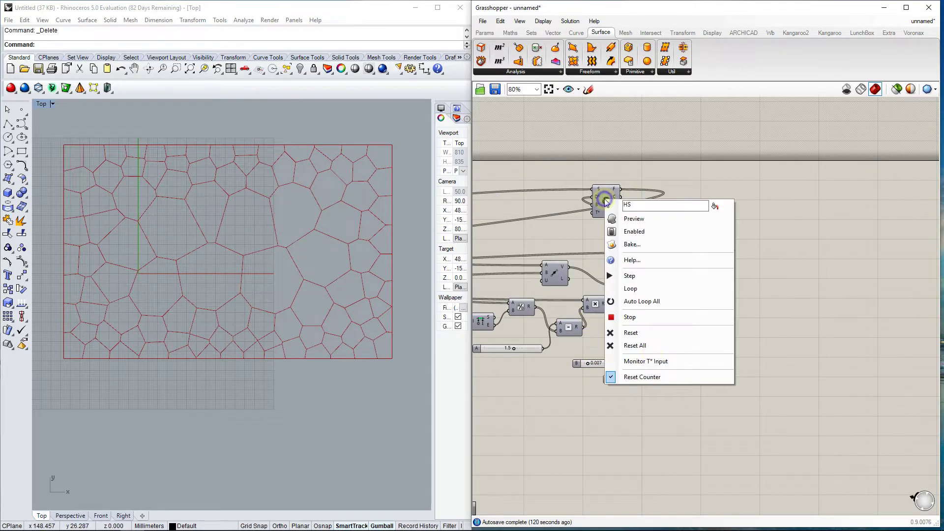
click(610, 331)
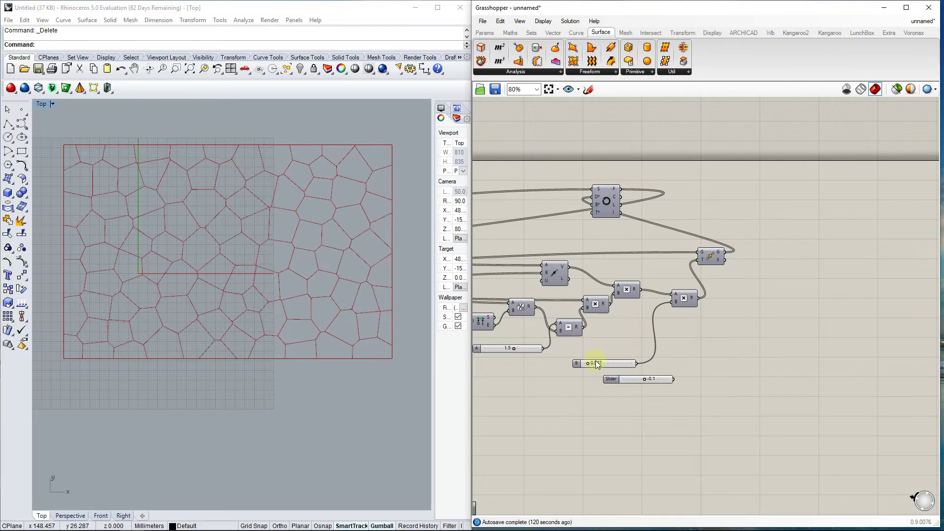
- Set slider B on the last multiplication to 0.034 and start the HoopSnake loop
drag(587, 363, 599, 364)
right_click(608, 206)
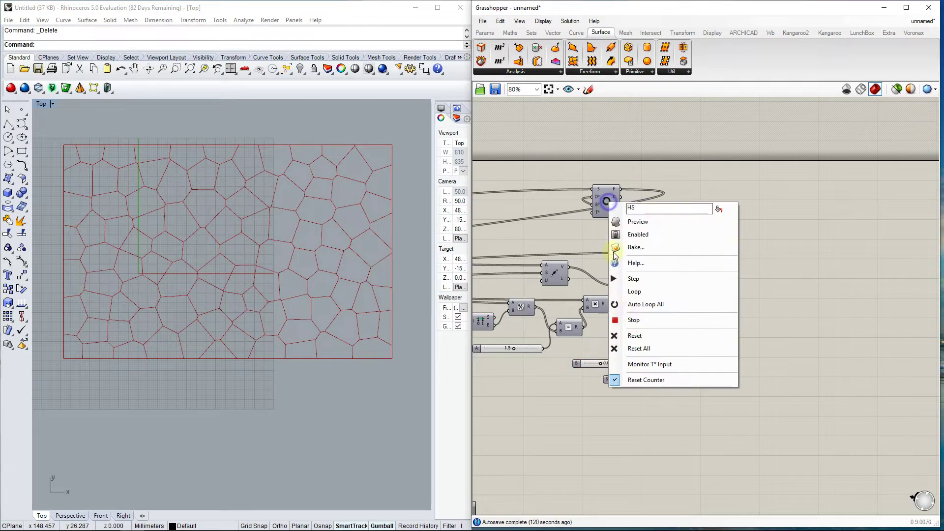
click(635, 293)
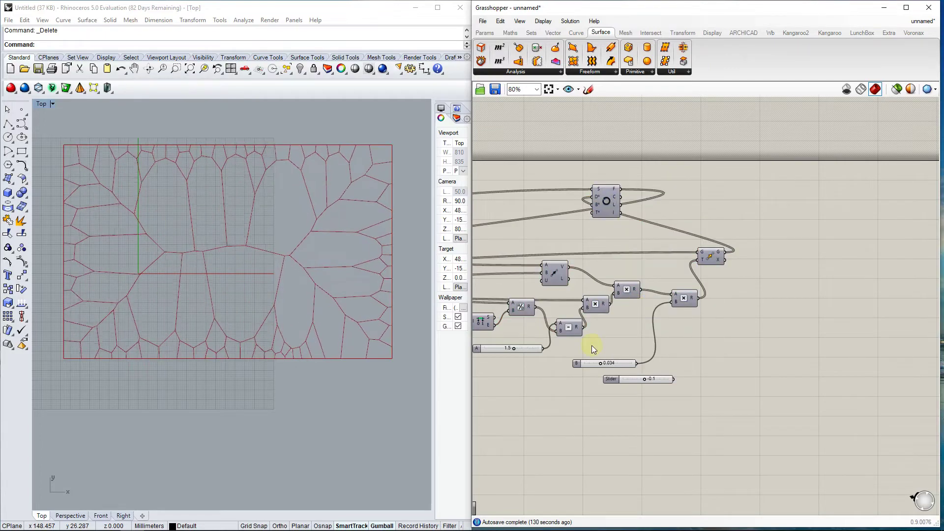
- Raise slider B on the last multiplication to 0.052 while the loop runs, then reset and stop HoopSnake
drag(600, 364, 610, 363)
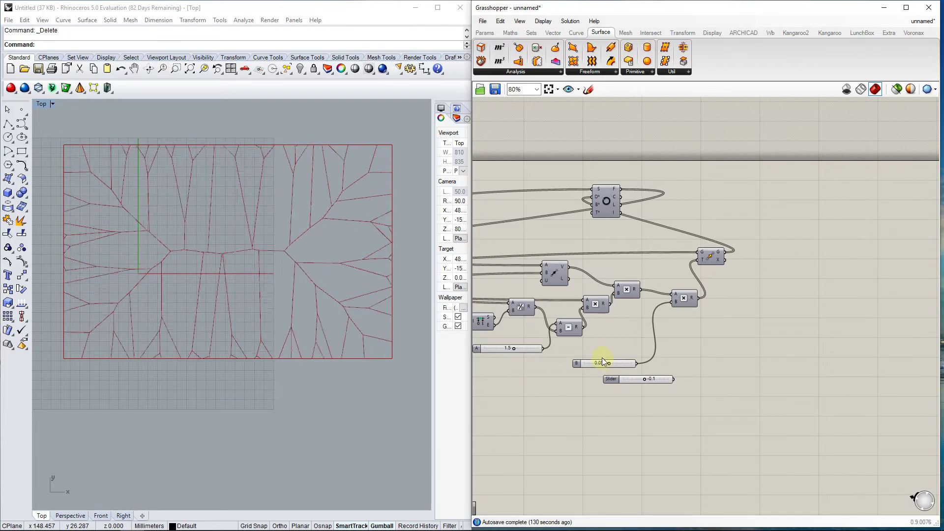
right_click(607, 203)
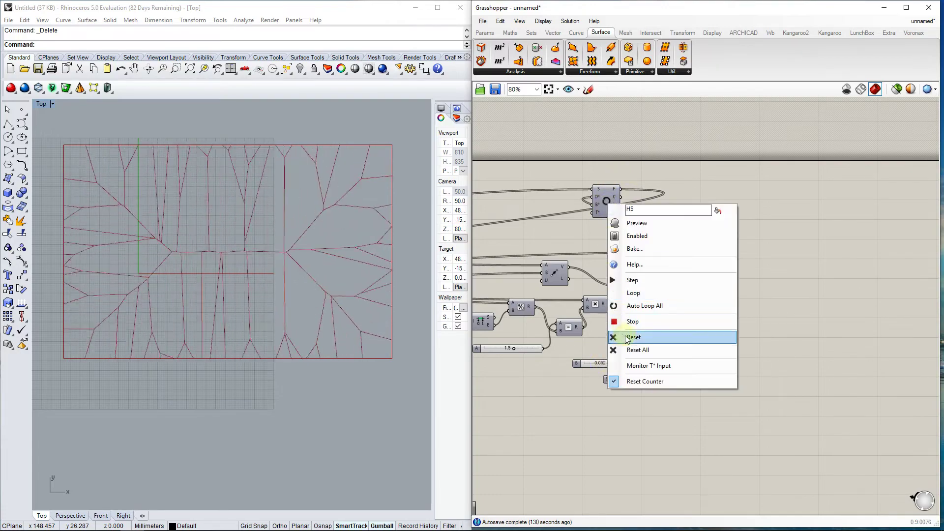
click(627, 338)
right_click(610, 202)
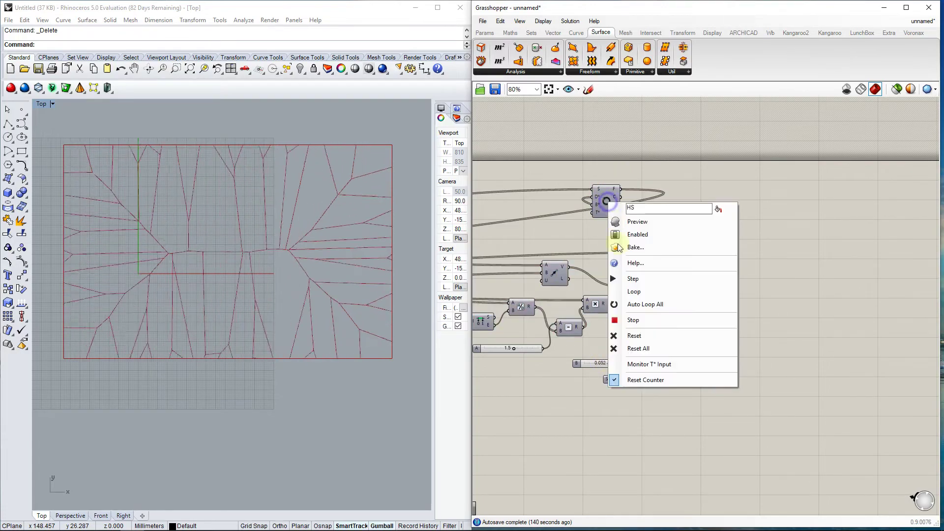
click(635, 320)
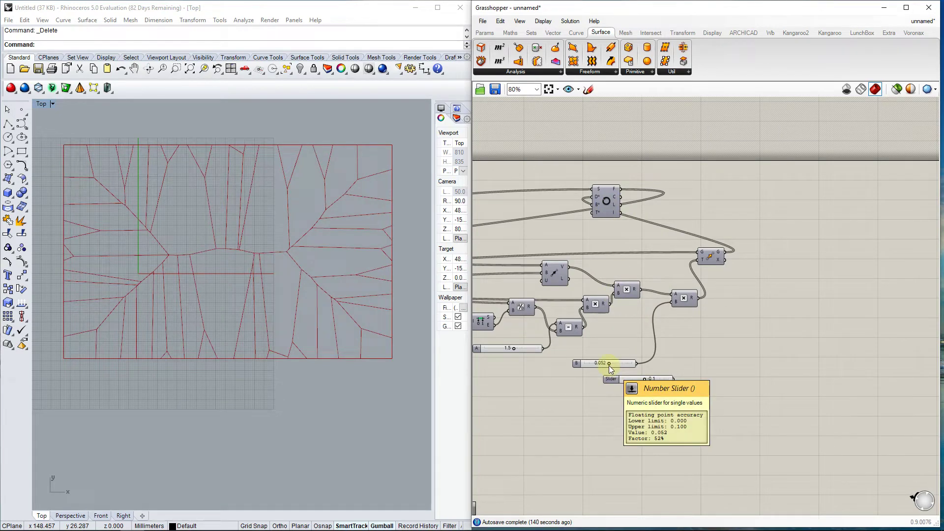
- Lower slider B on the last multiplication to 0.000 and apply Reset All to HoopSnake
drag(608, 363, 563, 361)
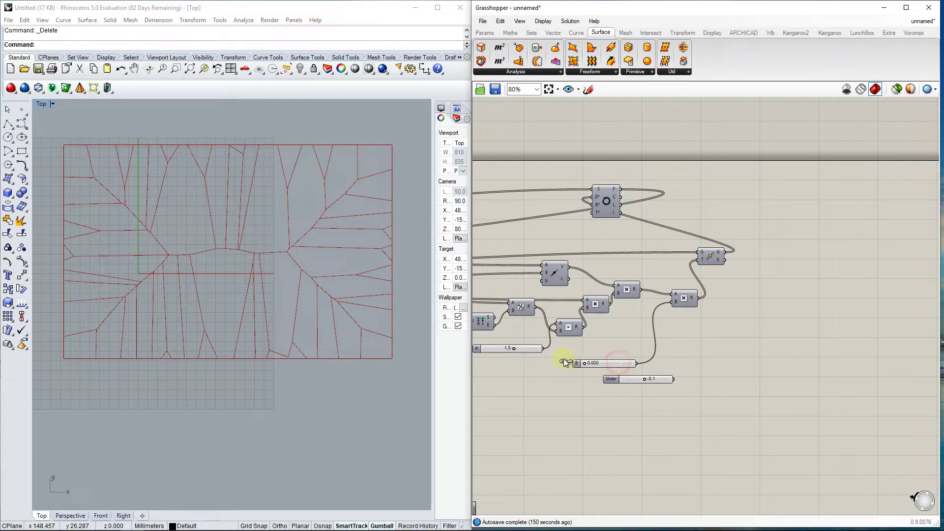
right_click(604, 200)
click(635, 343)
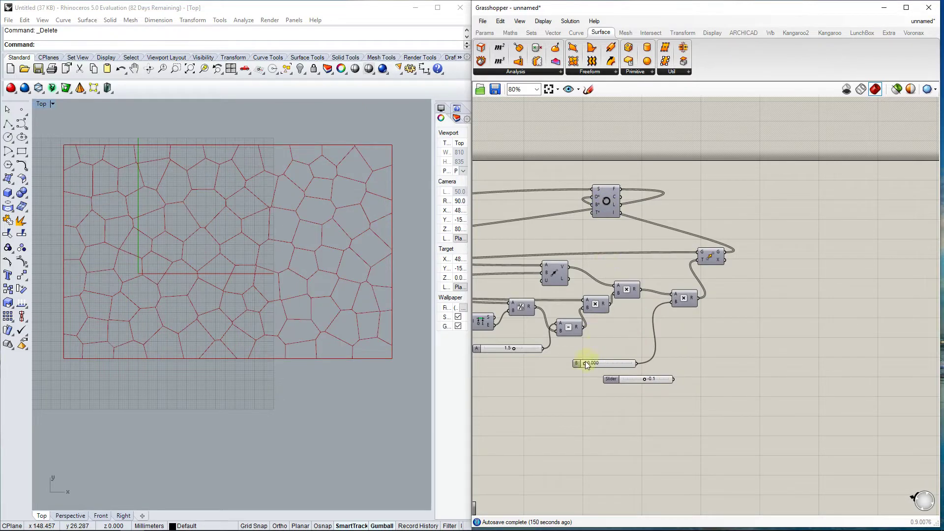
drag(584, 363, 595, 364)
drag(594, 364, 584, 364)
- Start the HoopSnake loop, raise slider B on the last multiplication to 0.020, and stop the loop
right_click(606, 200)
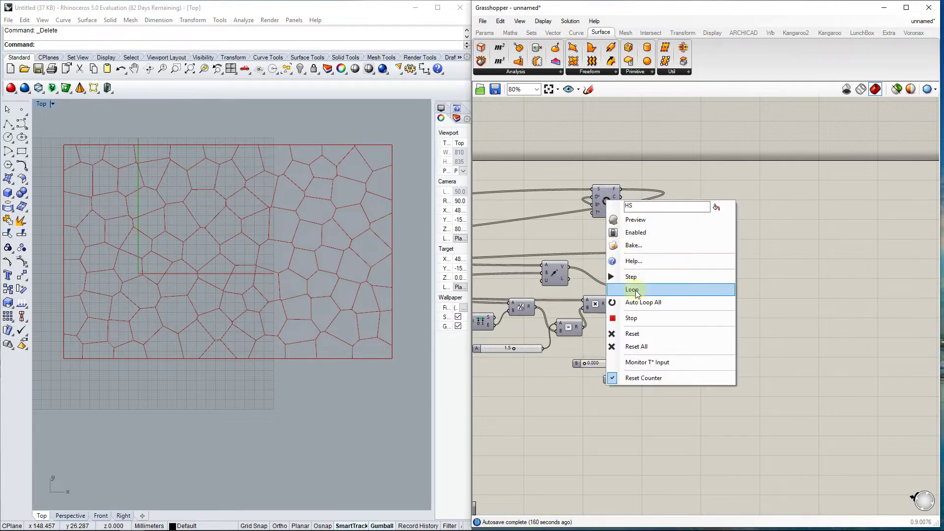
click(633, 290)
drag(585, 363, 592, 362)
right_click(607, 200)
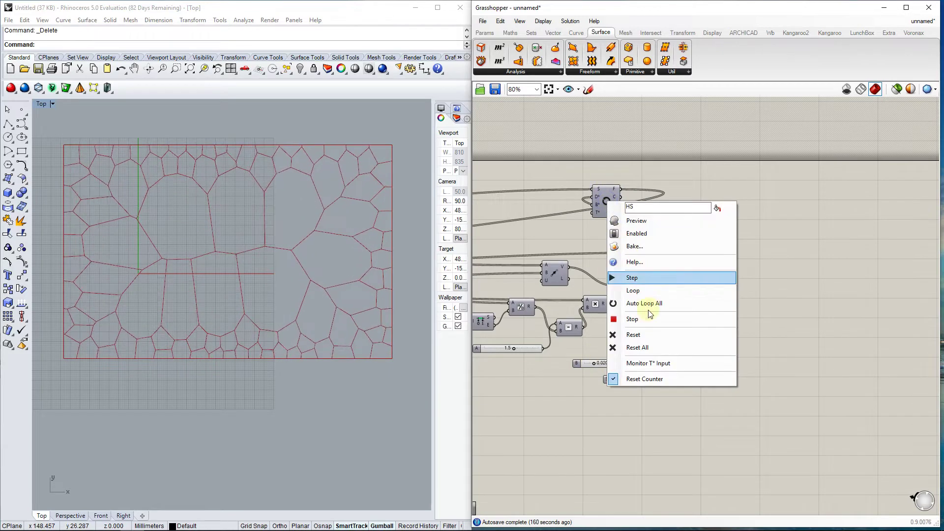
click(645, 318)
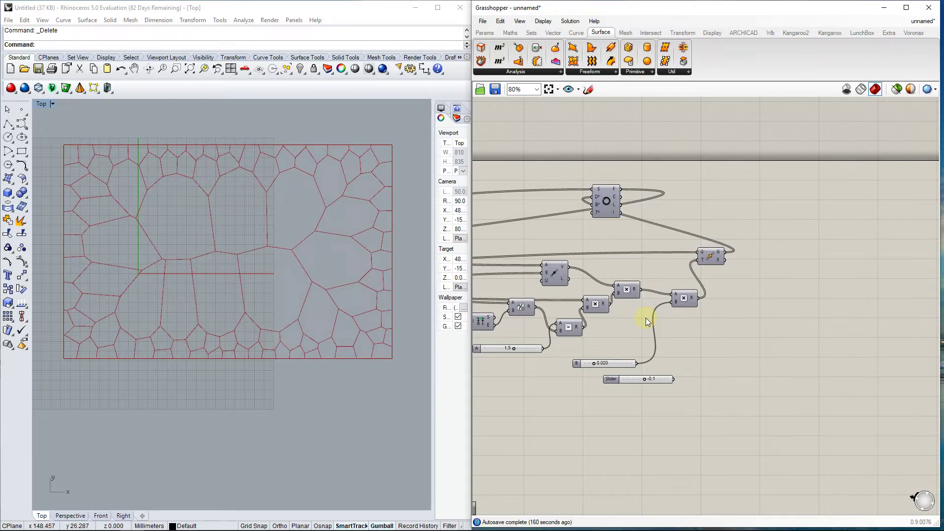
- Restart the HoopSnake loop, raise slider B on the last multiplication to 0.046, and stop the loop again
right_click(599, 196)
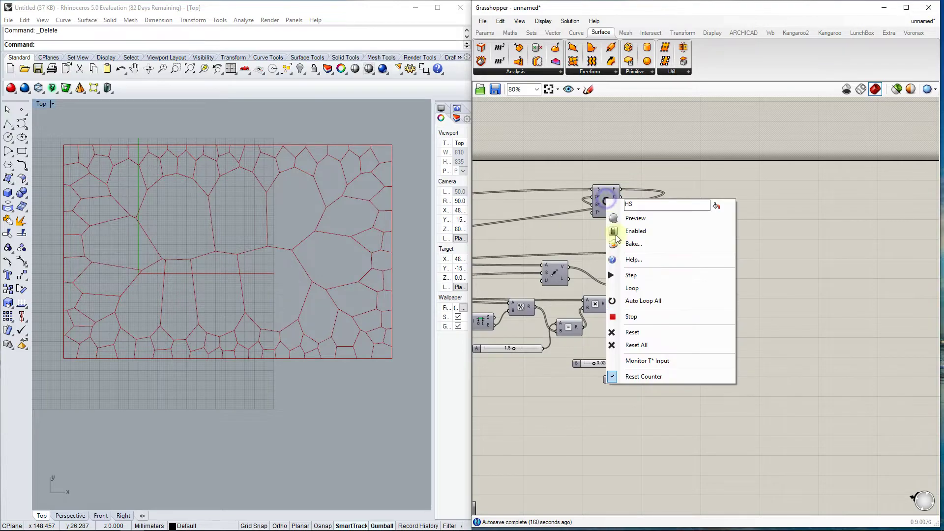
click(638, 290)
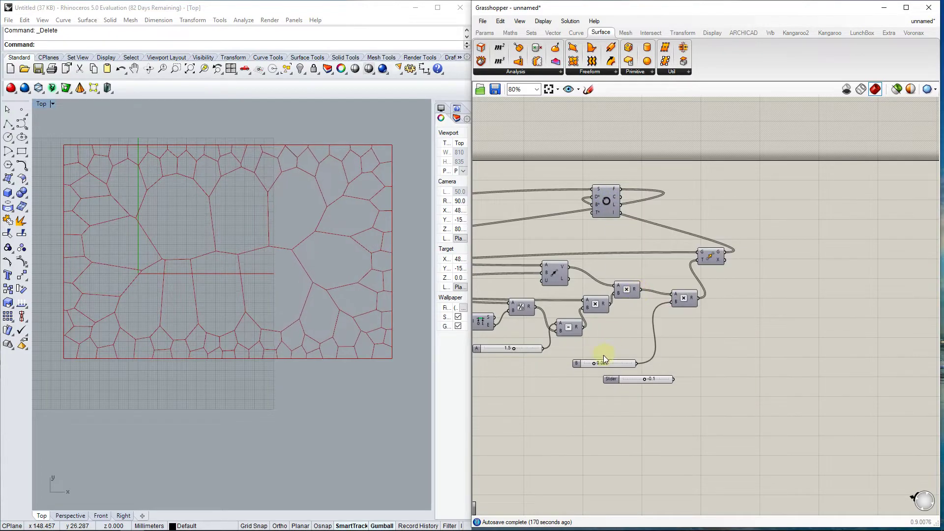
drag(594, 365, 606, 363)
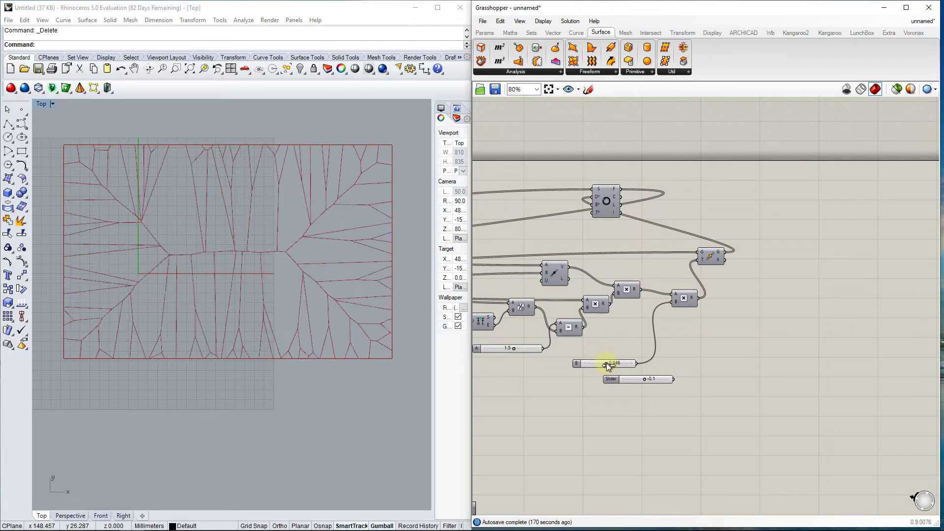
right_click(605, 201)
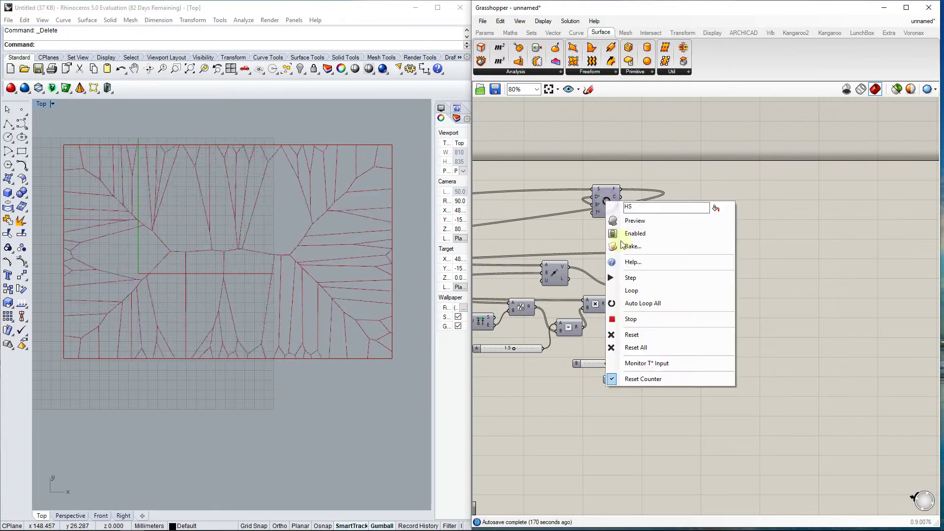
click(628, 319)
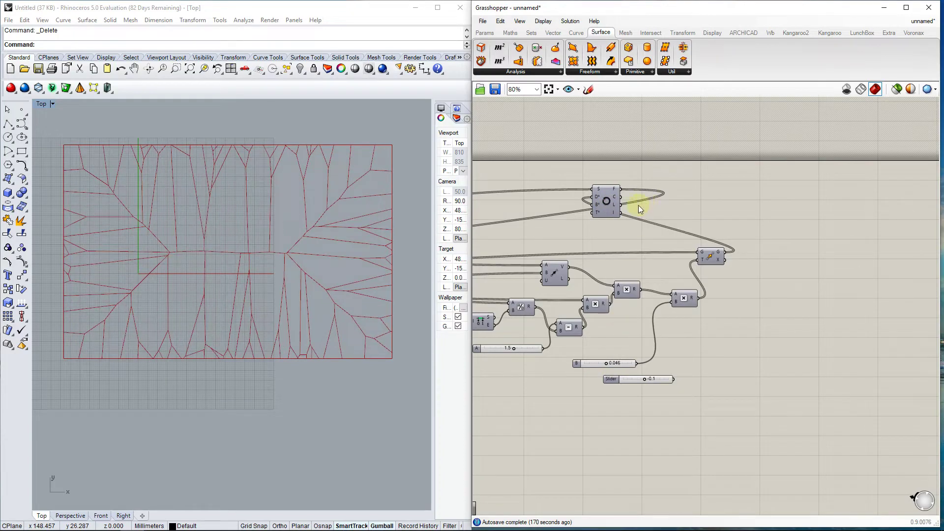
- Restore the starting Voronoi pattern with Reset All on HoopSnake and bring slider B down to its minimum
right_click(602, 201)
click(621, 346)
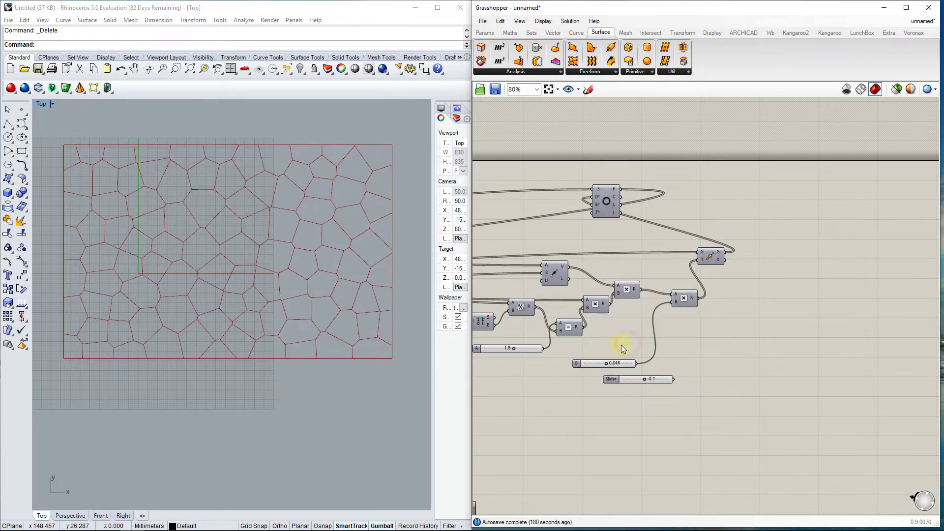
drag(605, 363, 556, 366)
- Start the HoopSnake loop and raise slider B on the last multiplication to 0.015
right_click(609, 203)
click(633, 293)
drag(578, 364, 589, 364)
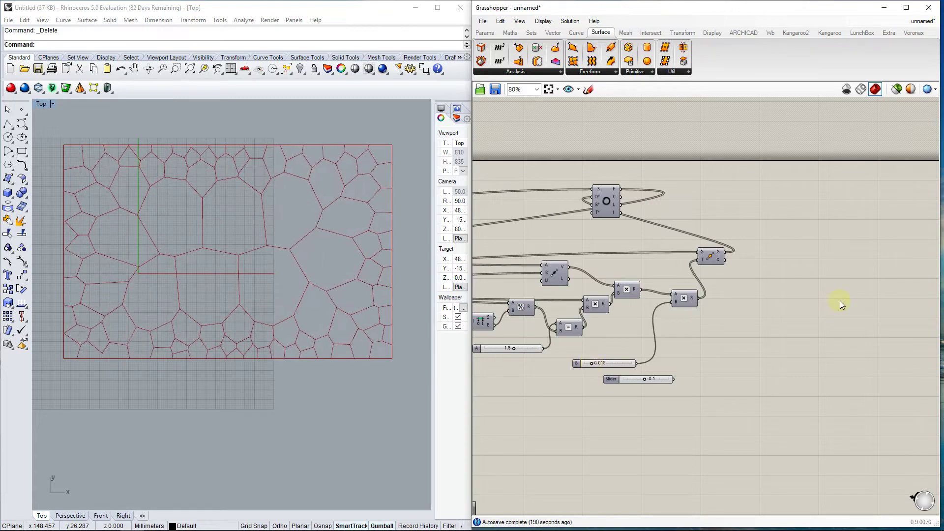
- Examine the whole definition, including the unconnected Patch group and the HoopSnake component's run information
scroll(760, 318, down, 5)
scroll(759, 317, up, 3)
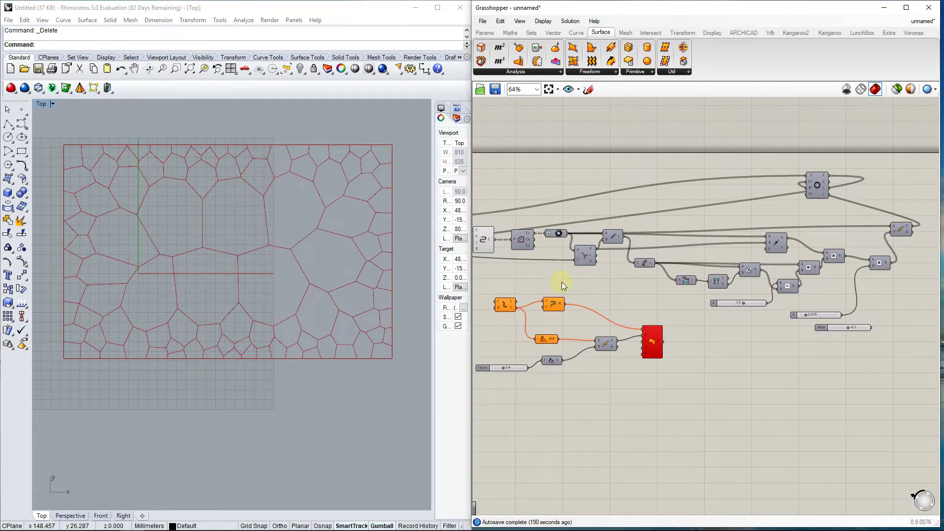
scroll(562, 282, down, 4)
scroll(562, 282, up, 2)
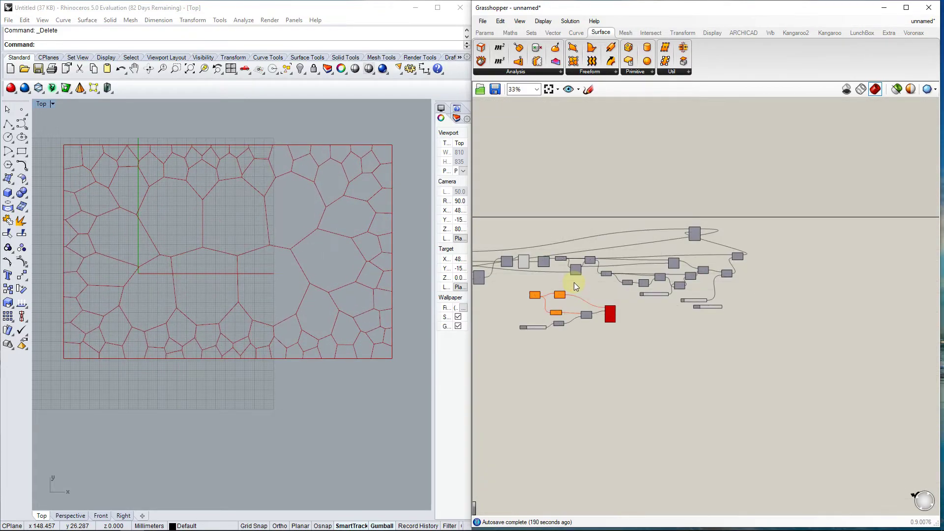
scroll(591, 281, up, 5)
scroll(689, 221, down, 5)
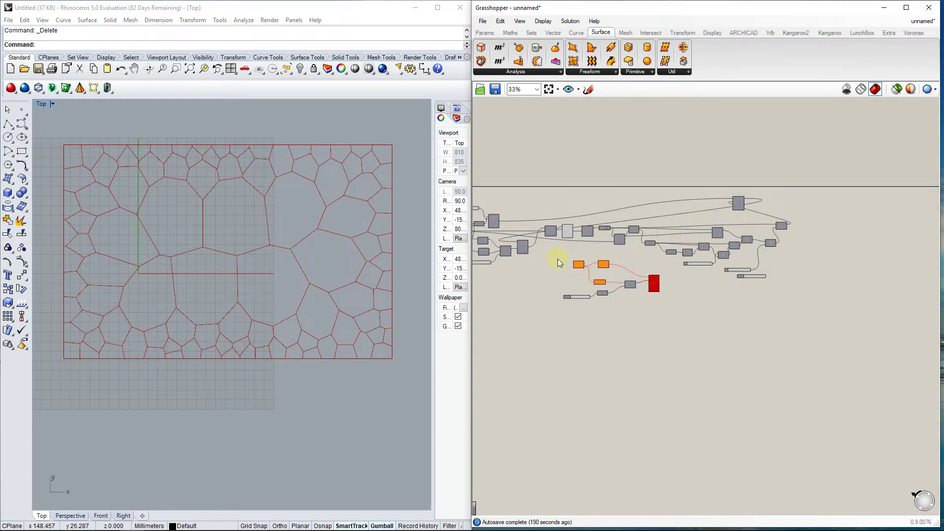
scroll(557, 258, up, 2)
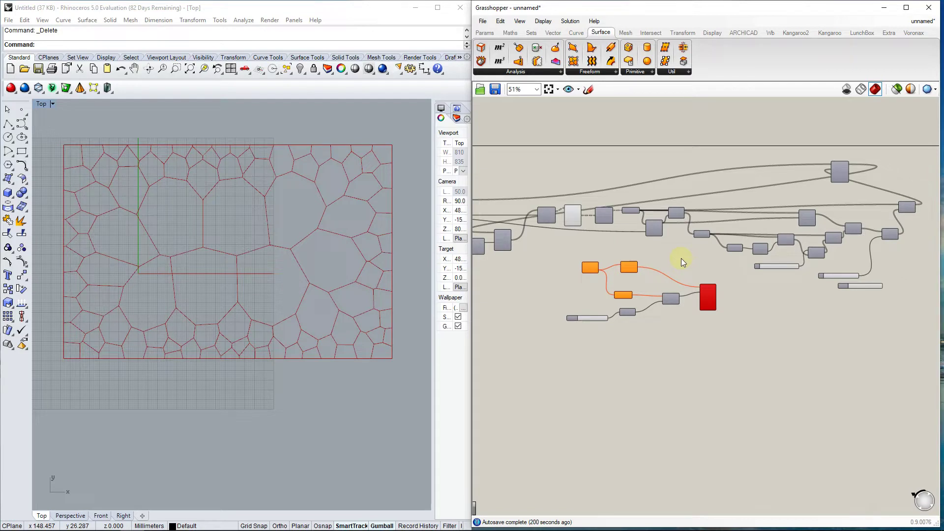
scroll(682, 260, down, 3)
scroll(789, 218, up, 3)
scroll(789, 217, up, 2)
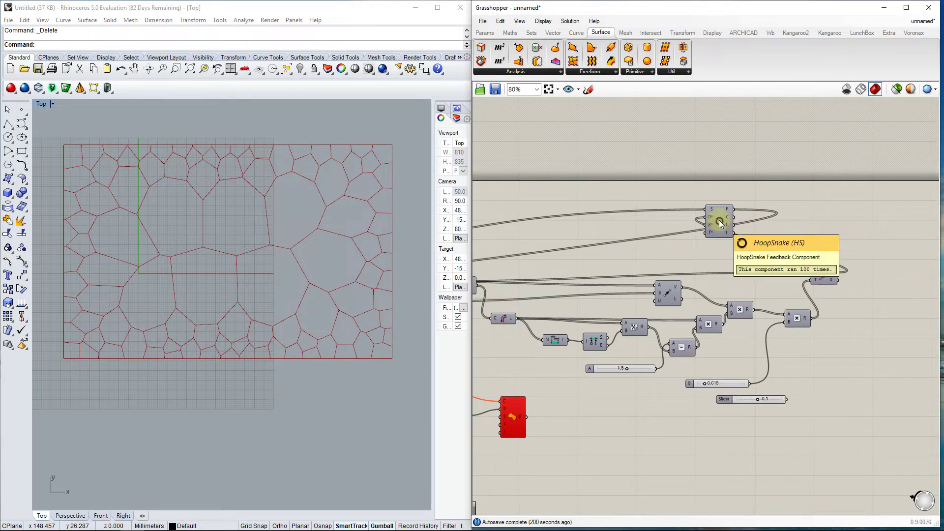
scroll(791, 262, down, 5)
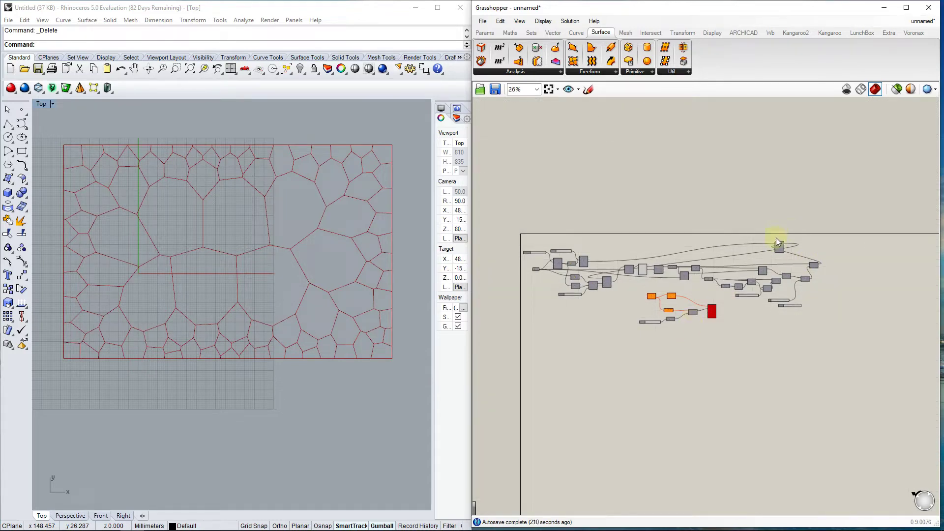
- Show the Voronoi pattern at an angle in Rhino's Perspective viewport
click(70, 515)
scroll(249, 369, down, 5)
right_drag(299, 354, 273, 315)
scroll(264, 327, up, 6)
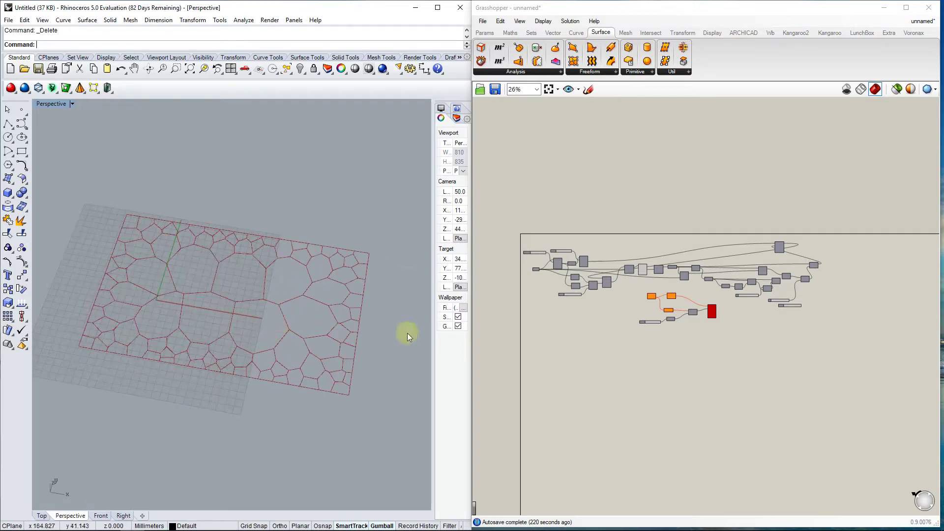
scroll(249, 306, up, 5)
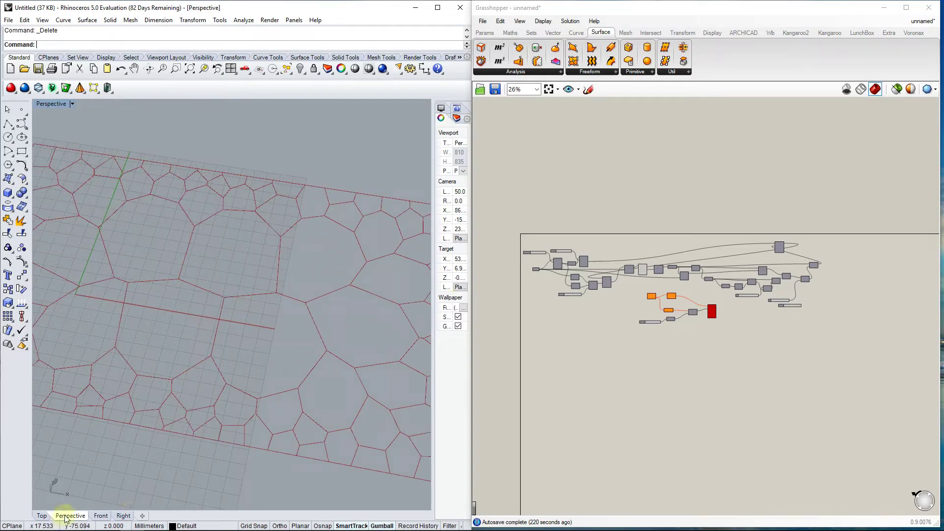
scroll(186, 381, down, 5)
- Stop the HoopSnake loop in the Grasshopper definition
scroll(814, 270, up, 5)
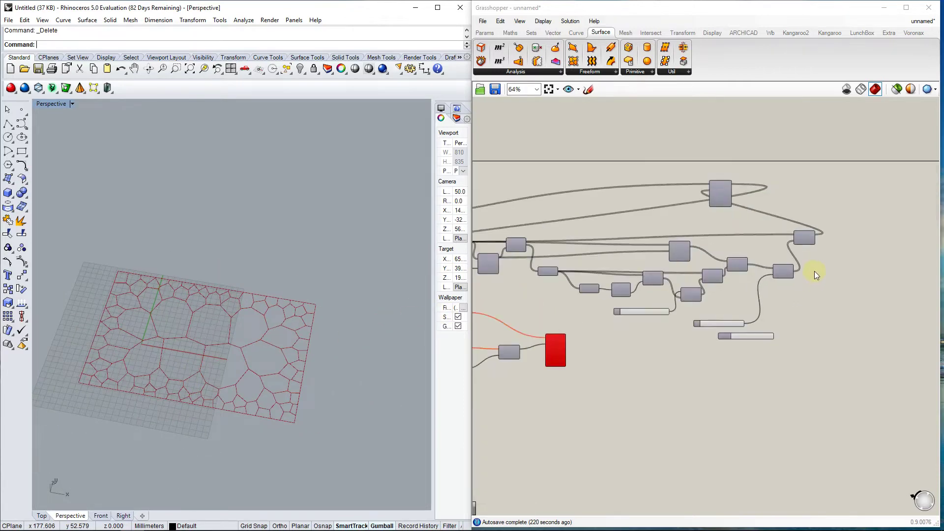
right_click(708, 178)
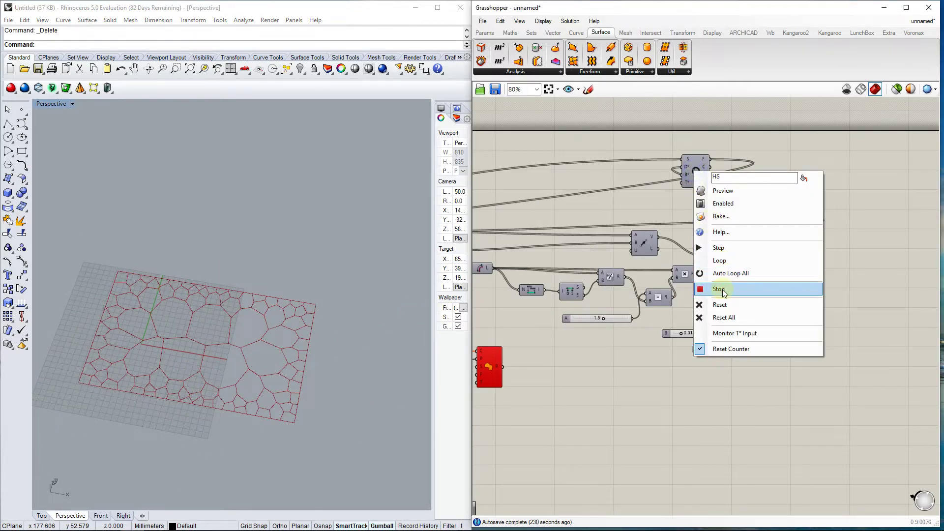
click(722, 290)
- Connect the cell curve output that feeds the polygon center component to the curve input of Explode in the Patch group
scroll(722, 289, down, 5)
scroll(611, 322, up, 5)
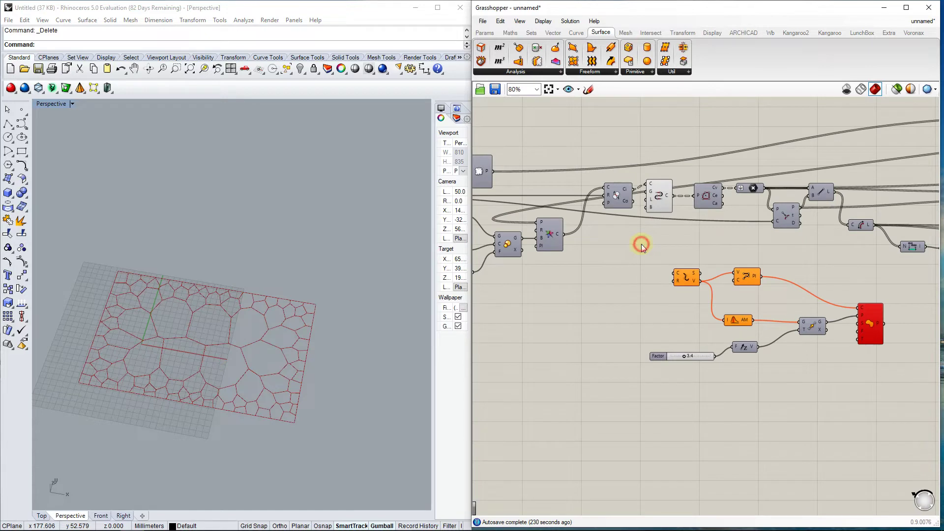
click(591, 237)
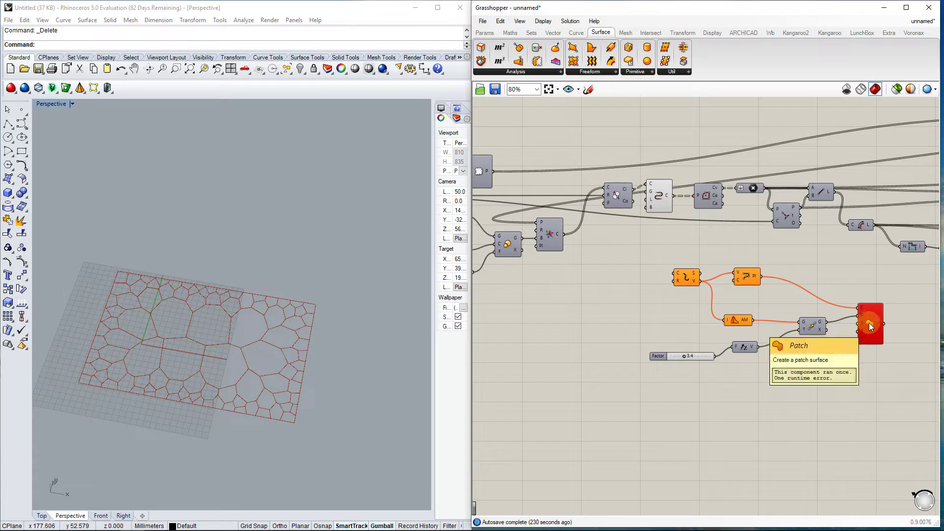
mouse_move(868, 323)
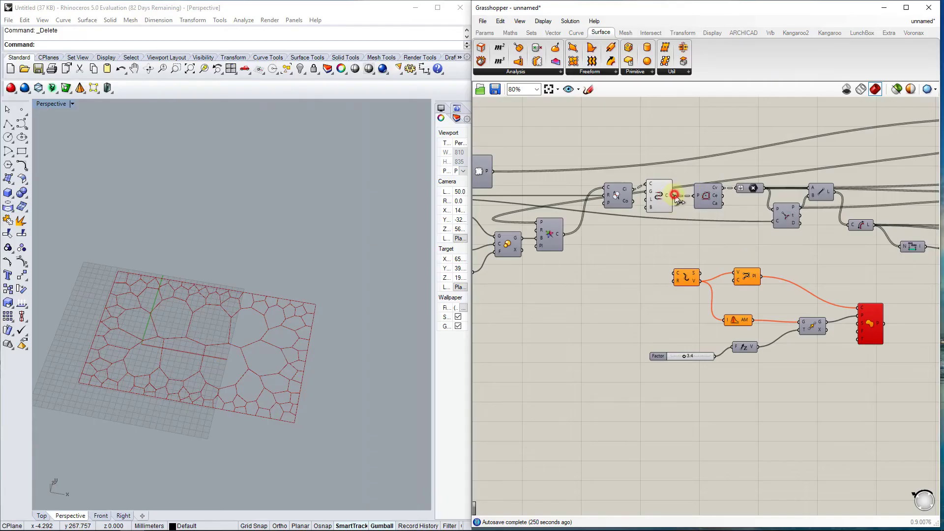
drag(672, 195, 674, 269)
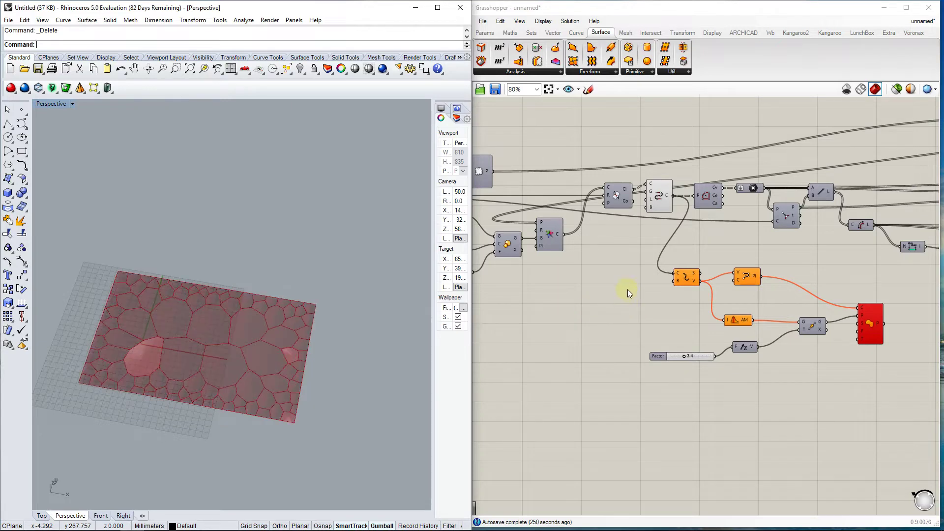
- Bake the surfaces of the Patch component into Rhino
right_drag(274, 431, 168, 350)
scroll(169, 350, down, 2)
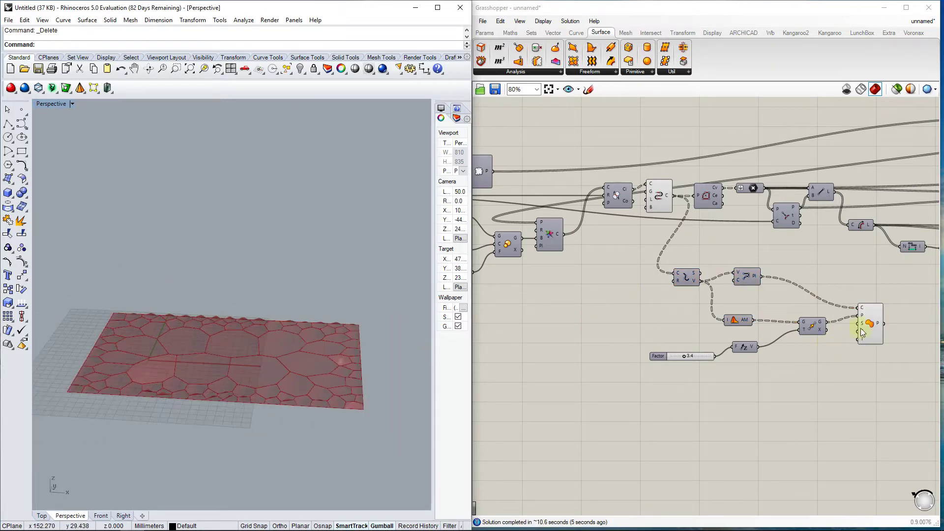
click(879, 329)
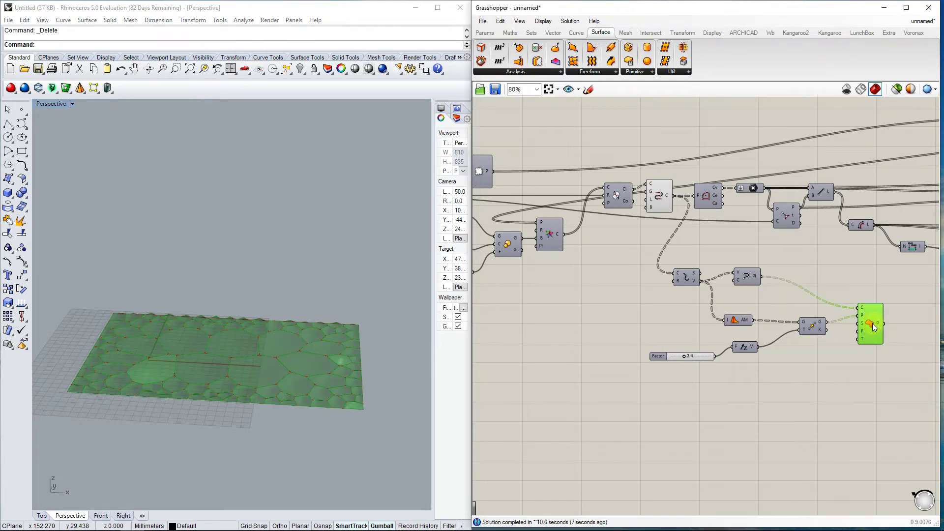
middle_click(873, 327)
click(892, 348)
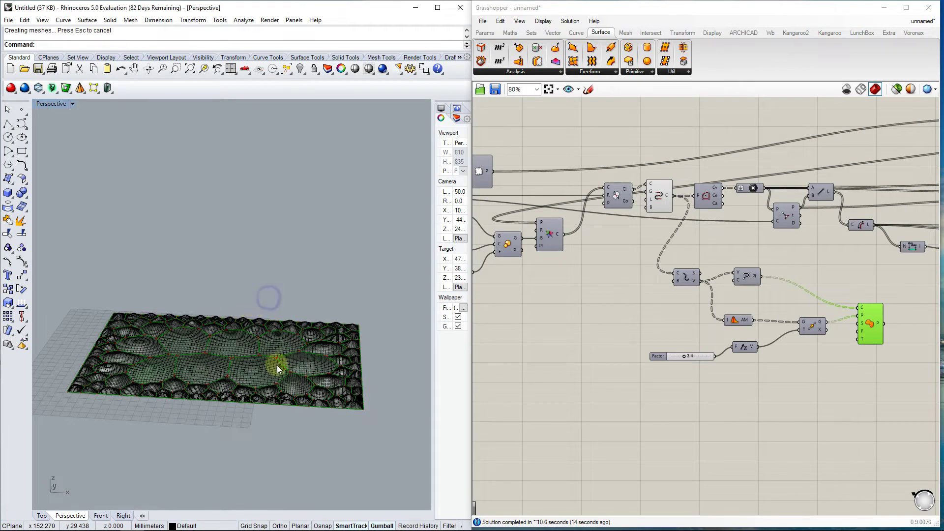
- Move the baked patch surfaces along the negative X direction, clear of the preview, and inspect their bulging cells up close
right_drag(264, 305, 345, 296)
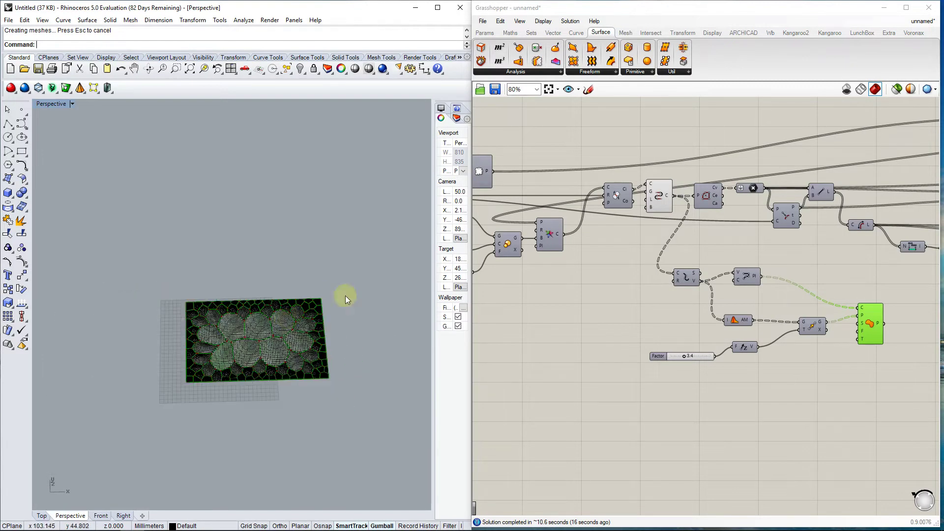
drag(147, 411, 146, 408)
drag(288, 338, 86, 337)
click(210, 242)
right_drag(255, 295, 154, 289)
scroll(220, 337, up, 3)
scroll(165, 297, up, 8)
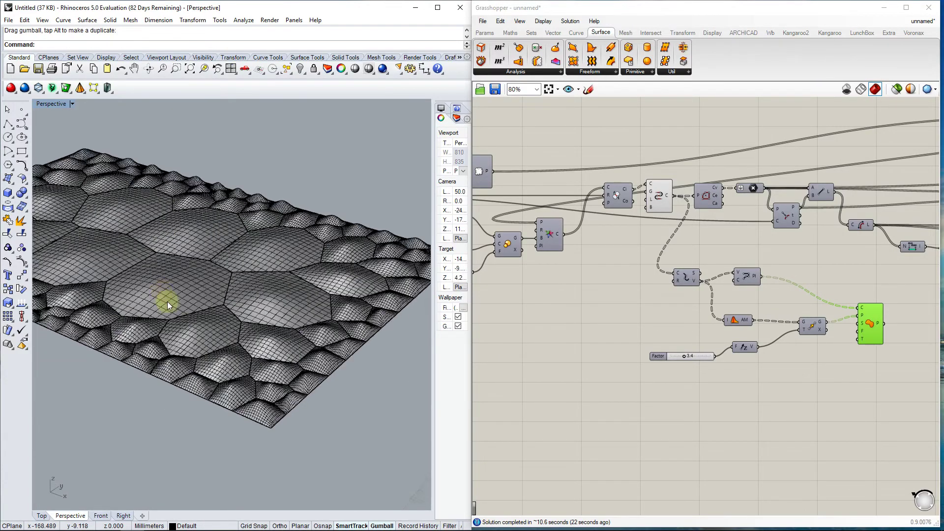
- Switch the Perspective viewport to the X-Ray display mode
scroll(178, 319, down, 5)
click(72, 104)
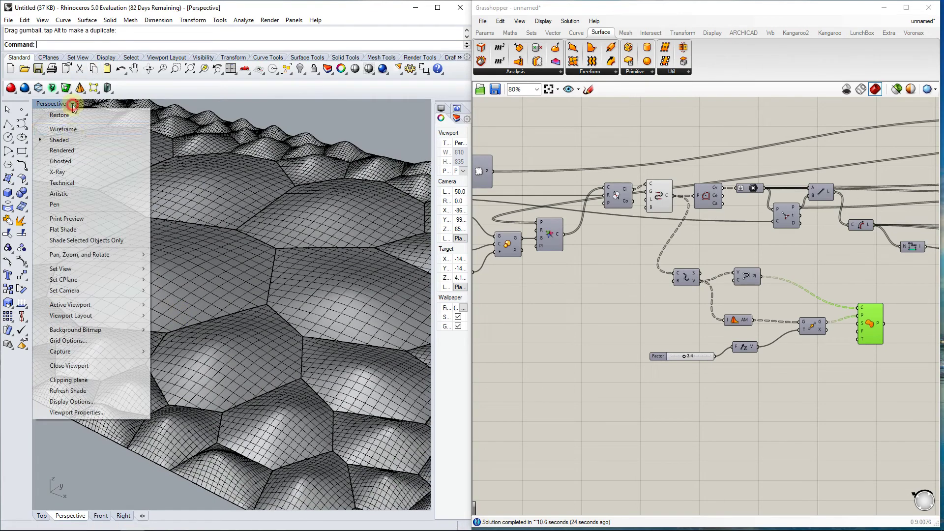
click(67, 173)
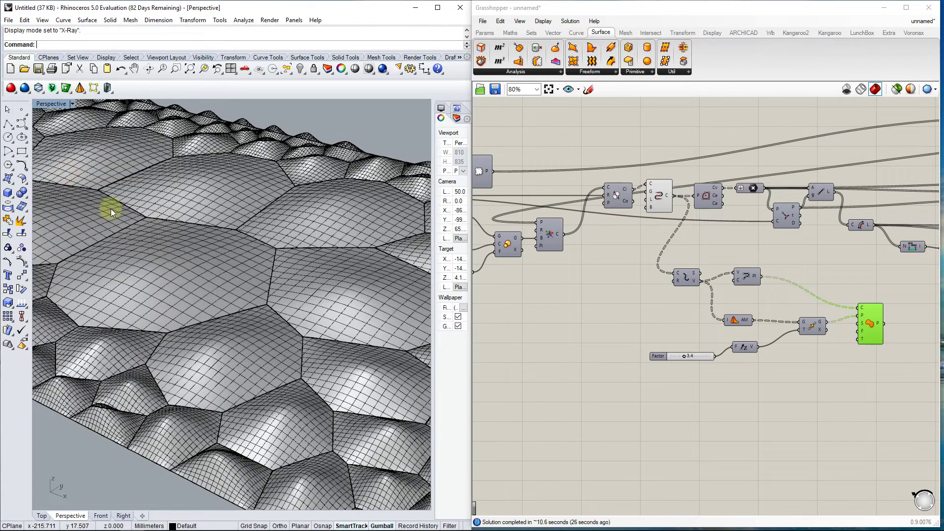
- Set the Perspective viewport to the Rendered display mode and inspect the baked patch surfaces without their isocurves
click(71, 104)
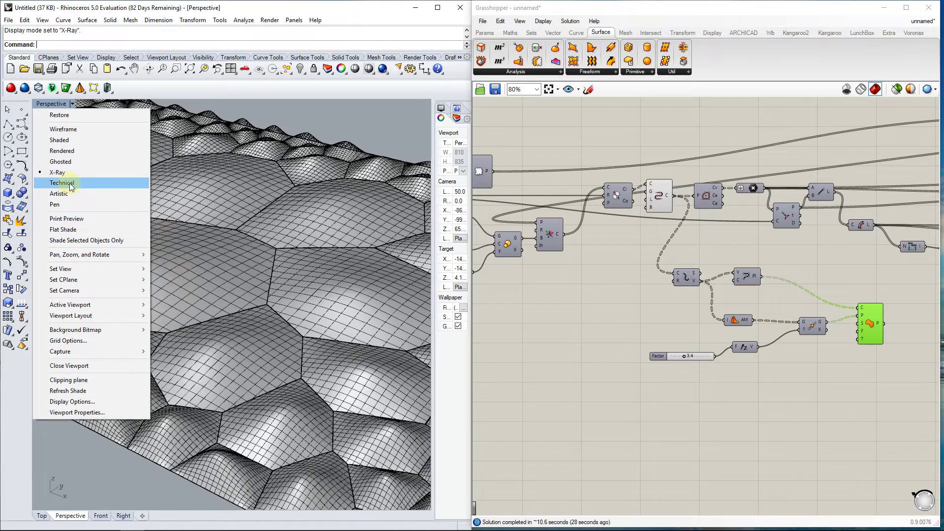
click(64, 151)
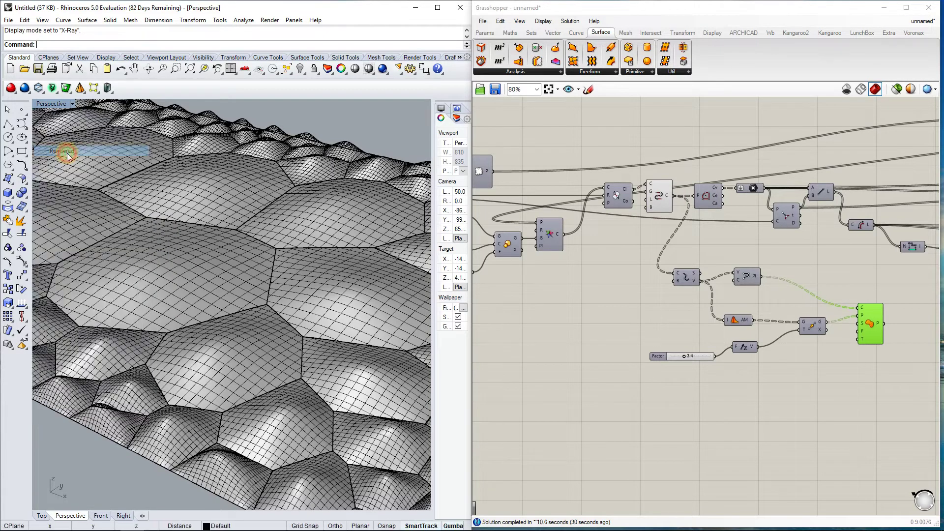
scroll(200, 308, down, 5)
scroll(184, 266, up, 3)
right_drag(184, 267, 388, 348)
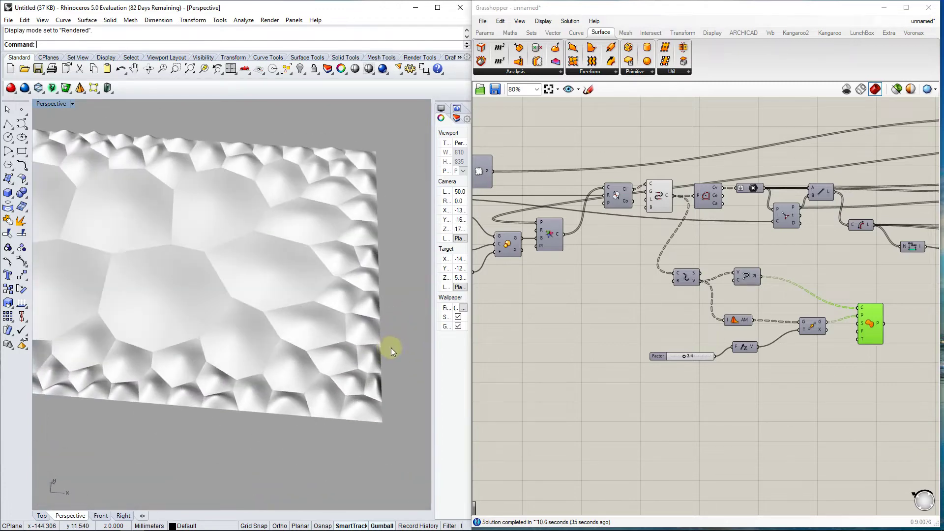
scroll(719, 340, up, 2)
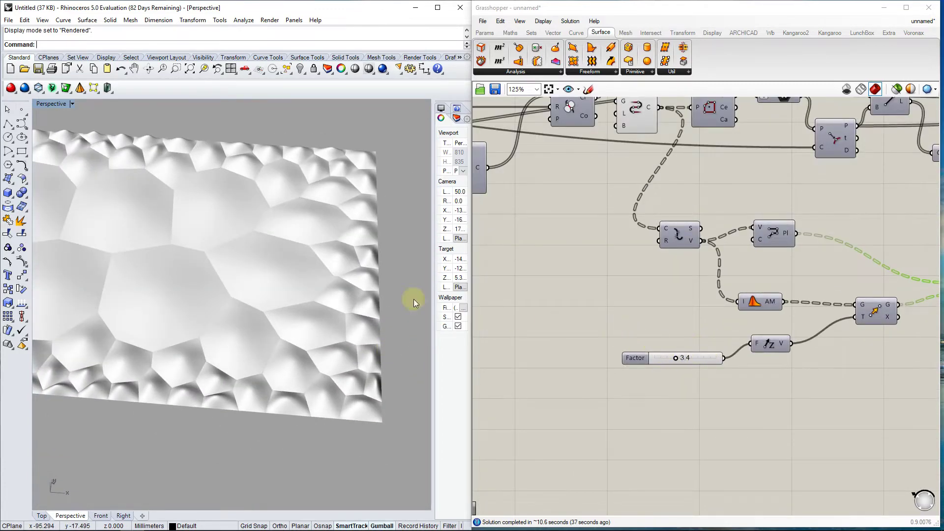
right_drag(317, 307, 346, 372)
- Turn on the preview of the Average component that computes the centre points of the cells
click(594, 406)
scroll(592, 301, down, 2)
scroll(704, 317, up, 2)
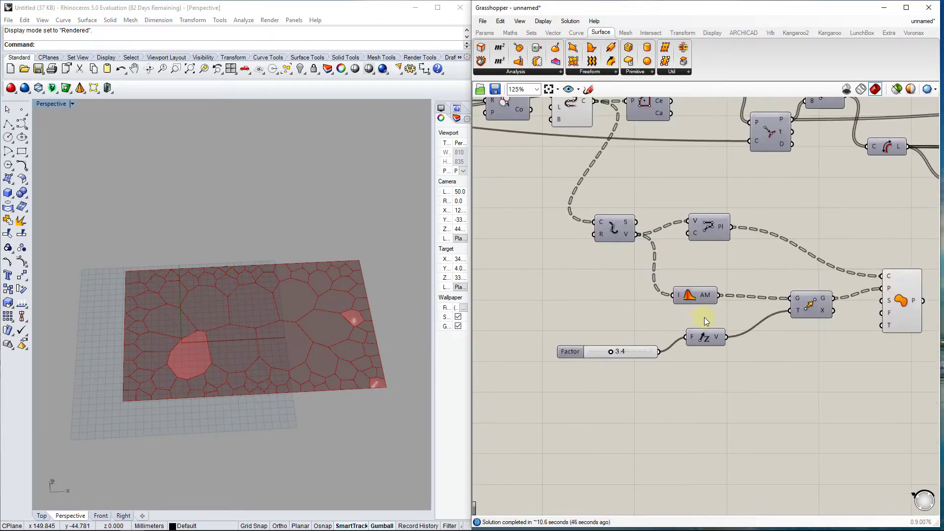
scroll(704, 319, down, 1)
middle_click(654, 303)
click(670, 278)
right_drag(321, 341, 231, 372)
scroll(192, 425, up, 3)
- Turn on the preview of the Move component that raises the averaged points, and compare them with the baked surfaces
click(740, 309)
middle_click(744, 307)
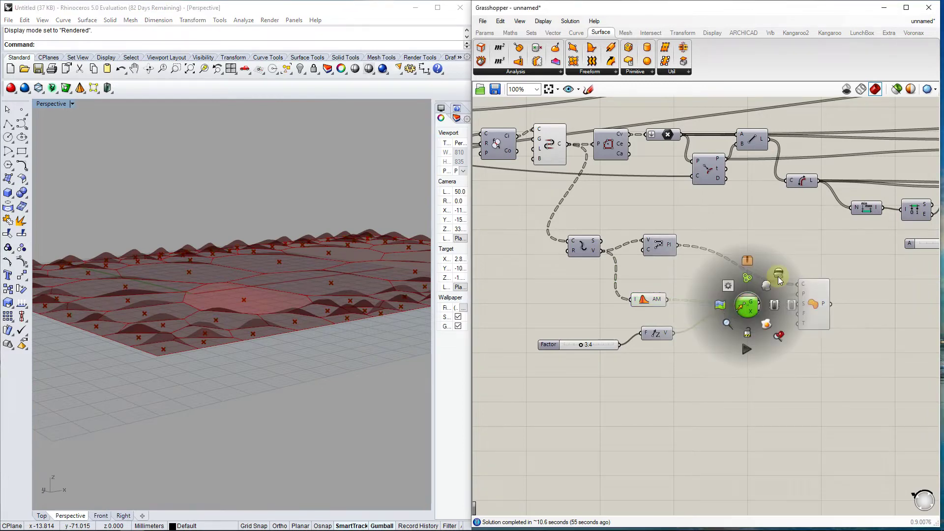
click(642, 464)
right_drag(236, 352, 226, 386)
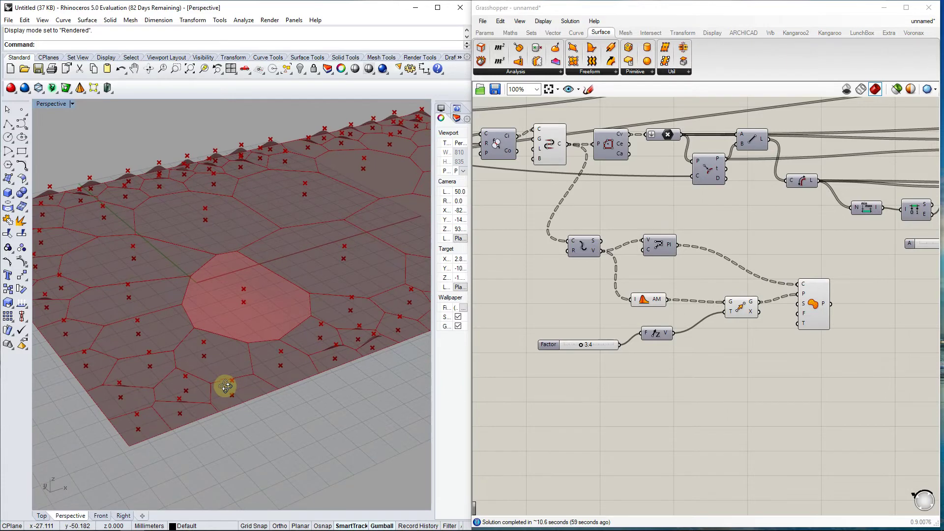
right_drag(325, 259, 170, 347)
scroll(152, 335, down, 2)
scroll(278, 335, up, 3)
scroll(143, 394, down, 4)
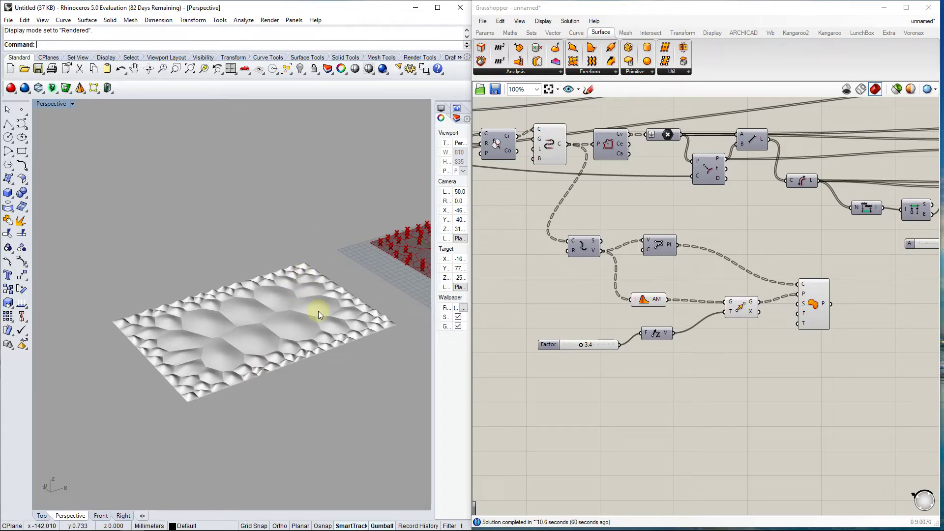
- Review the whole Grasshopper definition, from the input curve and Voronoi group to the HoopSnake loop and Patch group
scroll(769, 299, down, 4)
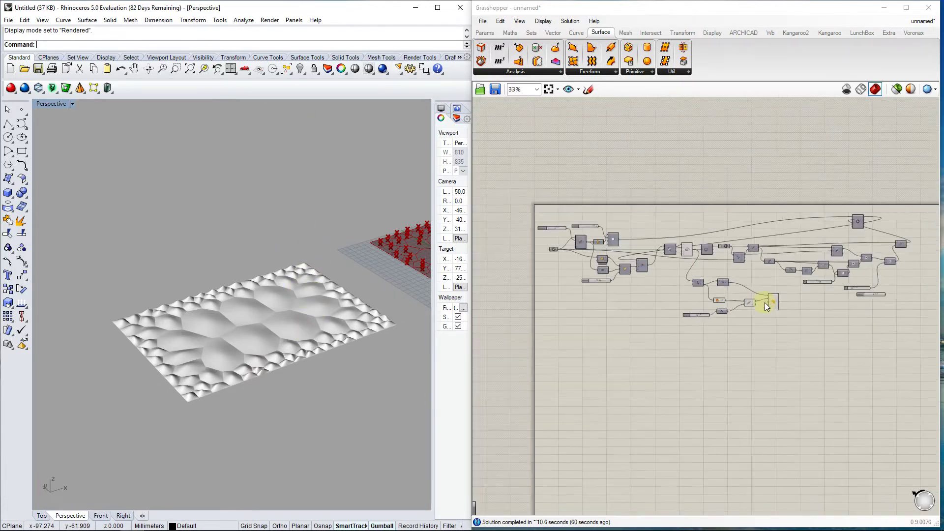
scroll(699, 299, up, 5)
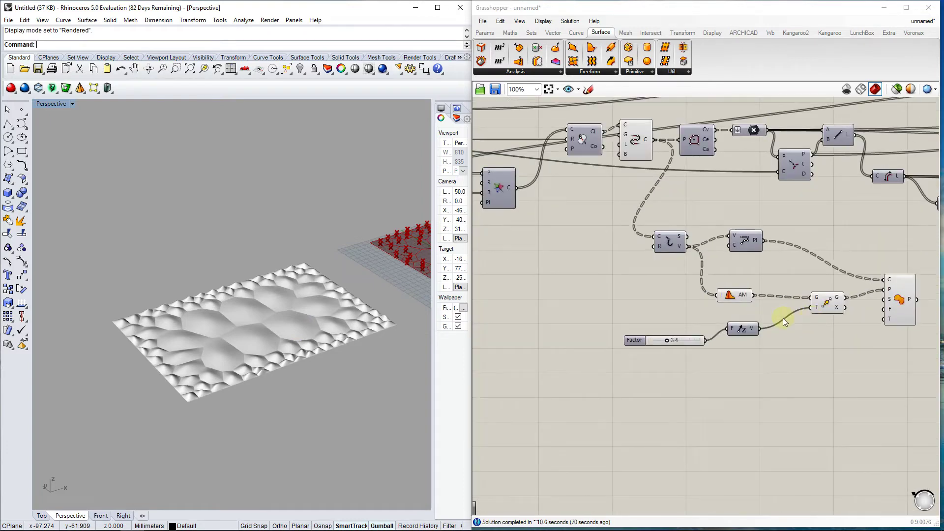
scroll(782, 317, down, 4)
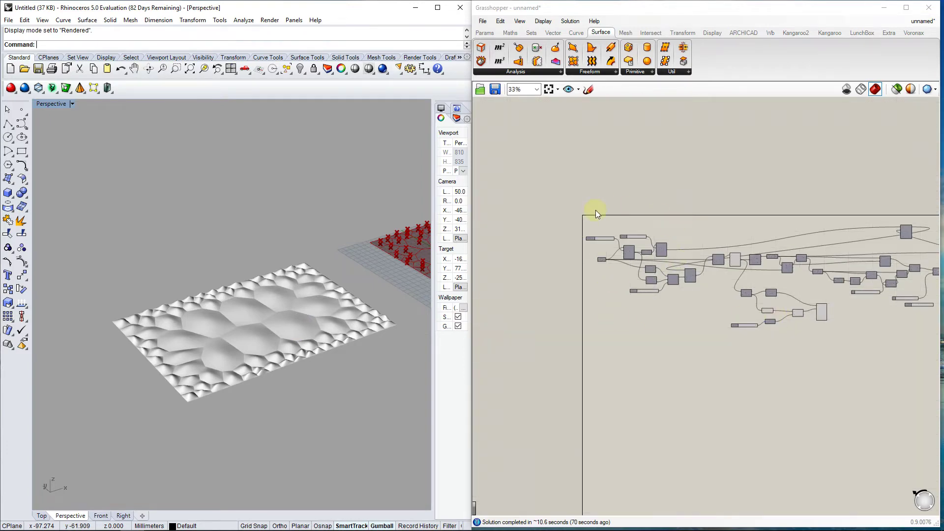
scroll(615, 281, down, 2)
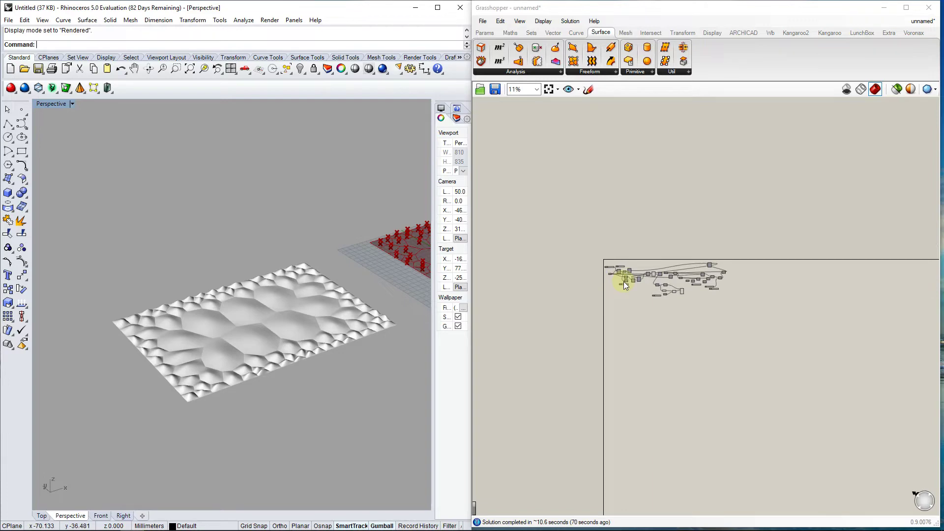
scroll(659, 288, up, 4)
scroll(726, 294, up, 4)
scroll(727, 294, down, 4)
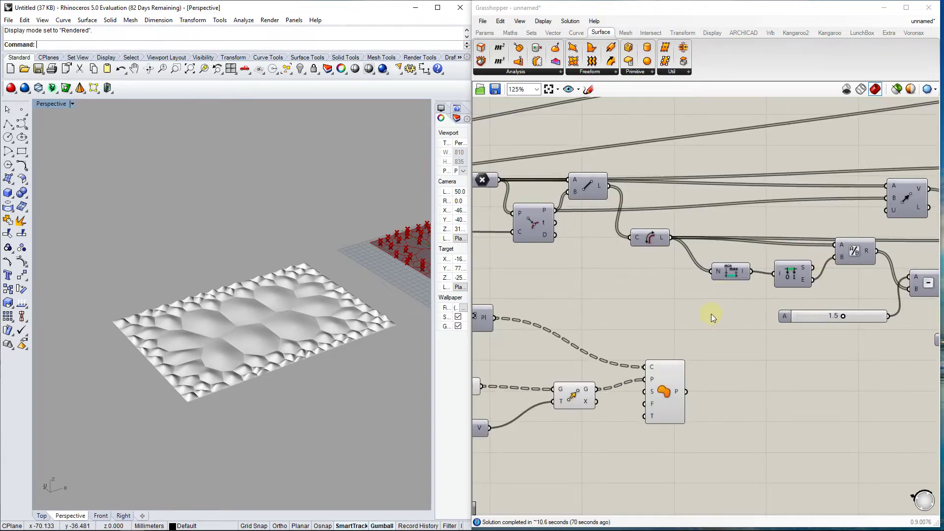
scroll(524, 307, up, 1)
scroll(484, 297, up, 4)
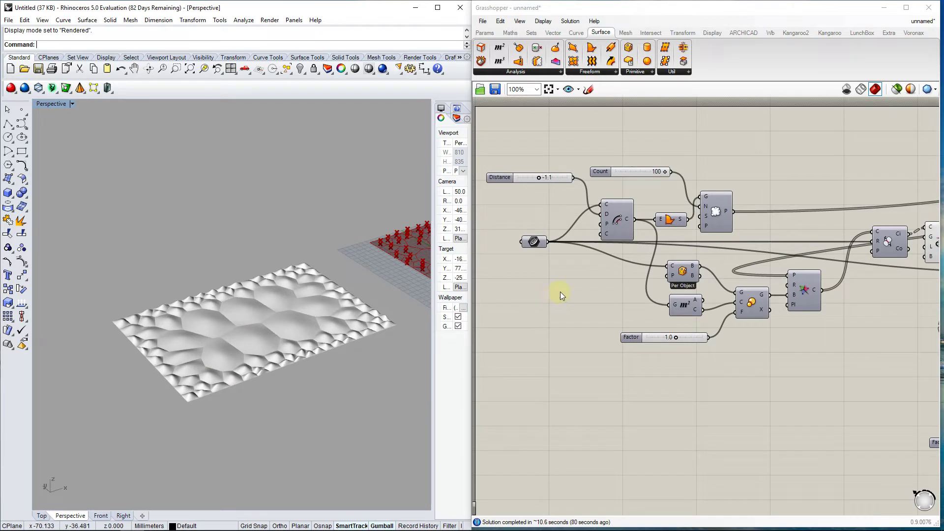
scroll(559, 292, down, 4)
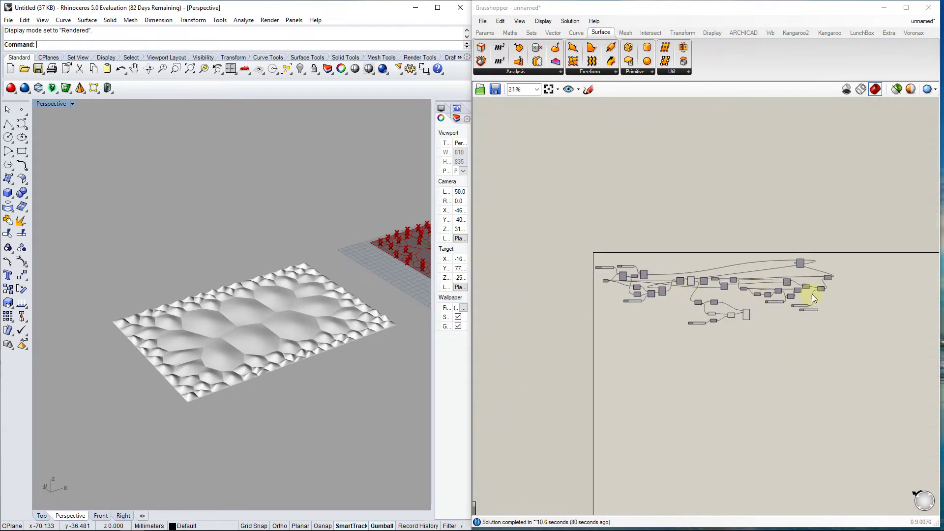
scroll(812, 294, up, 2)
mouse_move(592, 4)
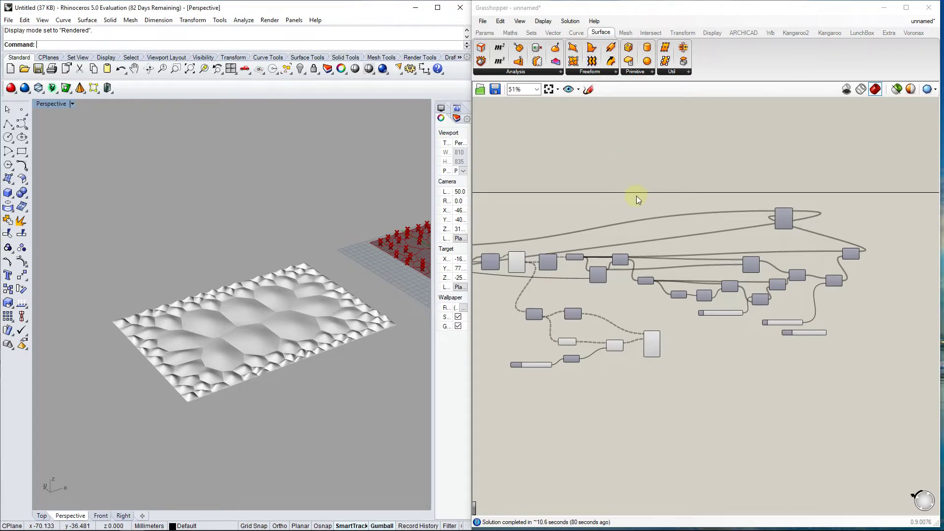
scroll(807, 270, down, 2)
scroll(702, 263, up, 2)
scroll(615, 283, up, 3)
scroll(544, 270, down, 3)
scroll(614, 273, up, 4)
scroll(683, 271, down, 5)
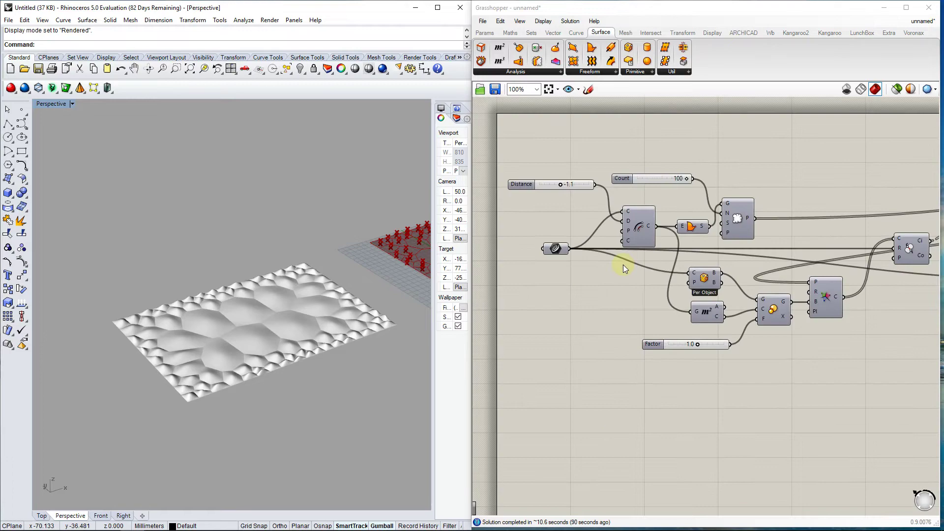
- Disconnect the cell curve output that feeds the polygon center component from the curve input of Explode in the Patch group
scroll(716, 279, up, 3)
scroll(850, 338, down, 1)
scroll(604, 294, up, 3)
scroll(679, 297, down, 1)
scroll(679, 332, up, 3)
scroll(679, 331, down, 3)
scroll(849, 348, down, 1)
scroll(725, 289, up, 2)
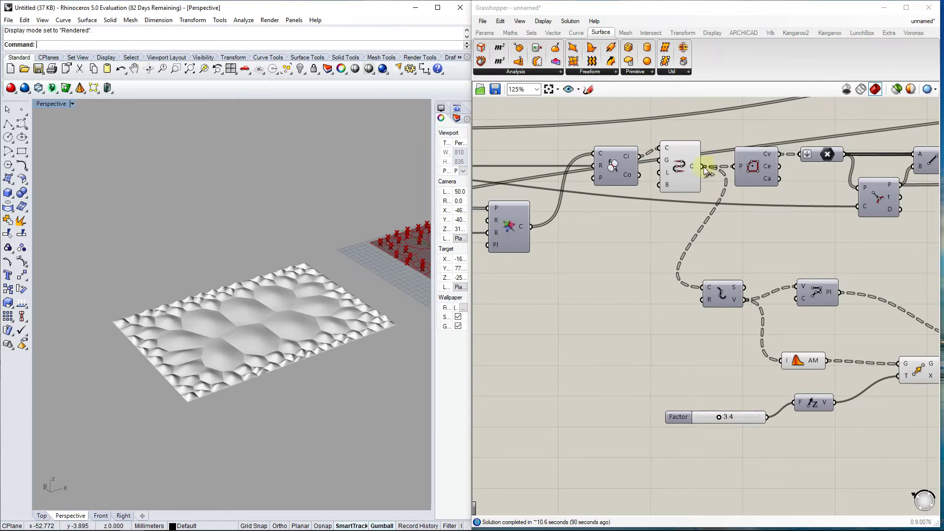
drag(704, 169, 710, 285)
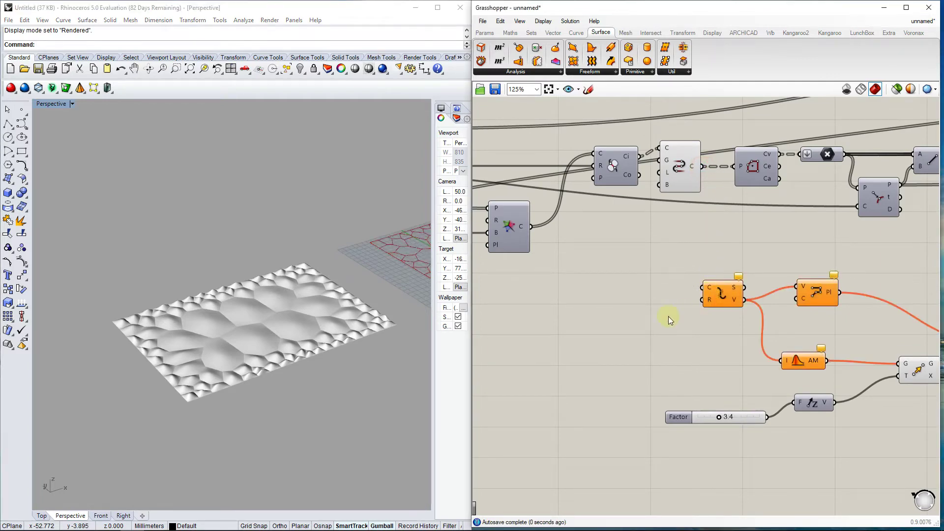
- Move the HoopSnake component along its row towards the start of the definition and deselect it
scroll(685, 311, down, 5)
scroll(750, 267, up, 5)
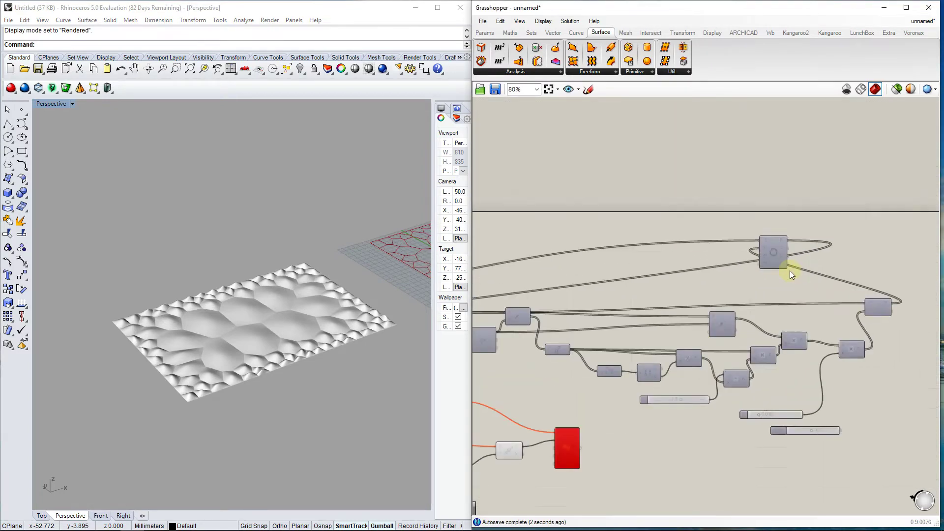
drag(771, 252, 602, 255)
click(683, 213)
- Turn on the preview of the Voronoi component
scroll(782, 266, down, 4)
scroll(682, 288, up, 6)
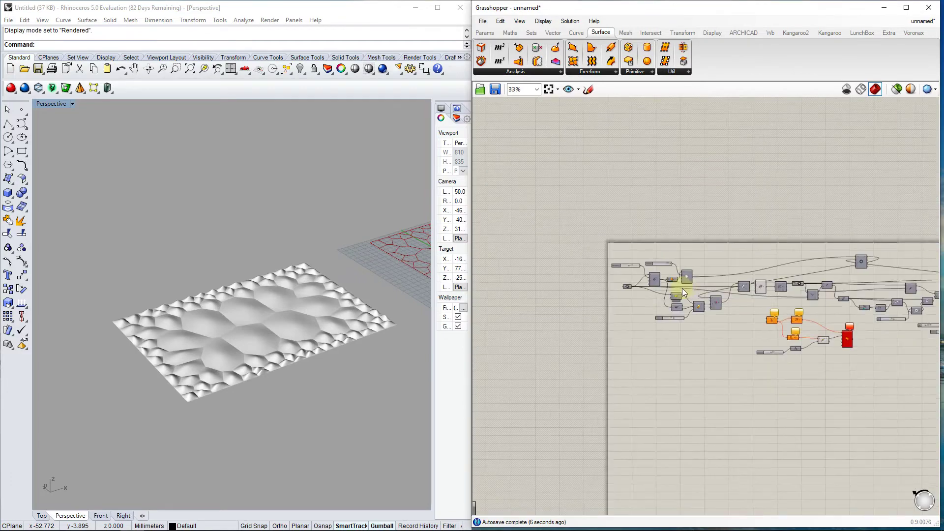
scroll(665, 252, down, 3)
scroll(686, 262, up, 4)
scroll(335, 283, down, 5)
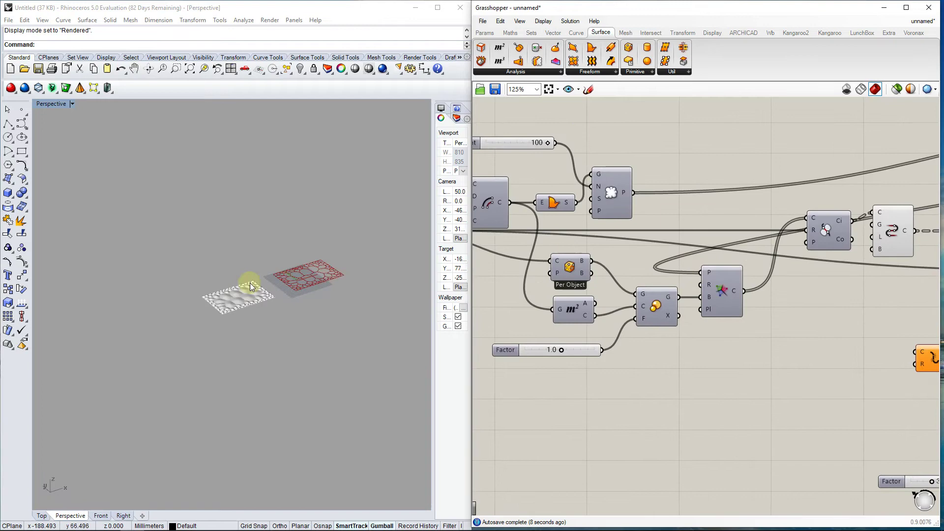
scroll(235, 286, up, 5)
middle_click(720, 290)
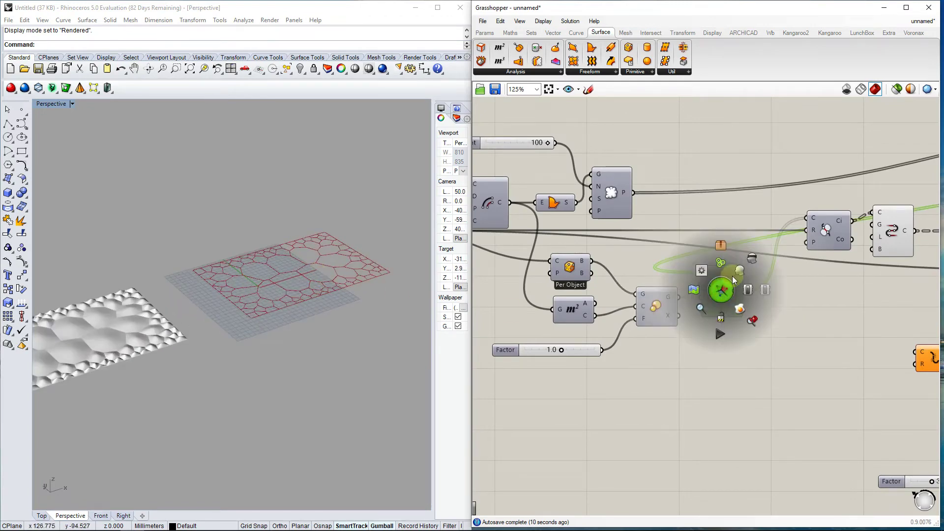
click(753, 320)
click(730, 288)
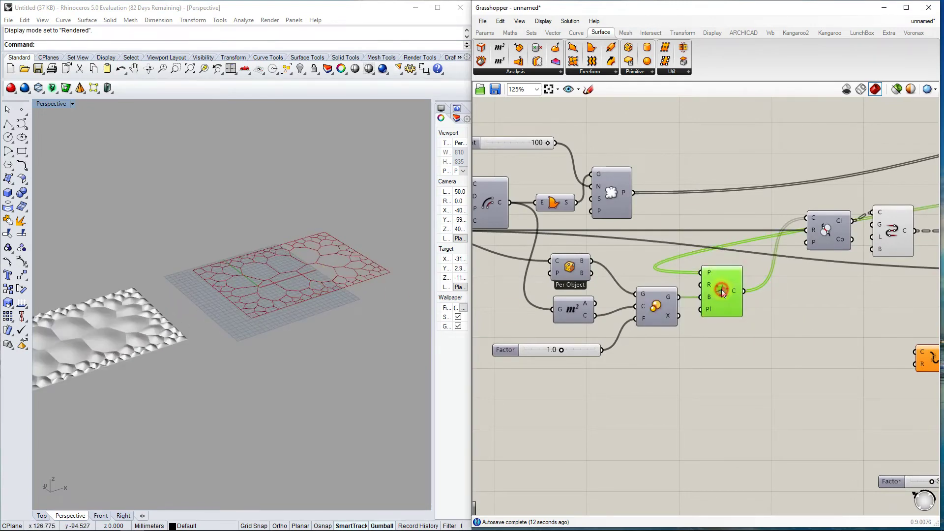
- Turn off the preview of the cell curve component before the polygon center component, and select the Voronoi component
scroll(722, 298, down, 4)
scroll(703, 275, up, 4)
click(701, 271)
middle_click(701, 271)
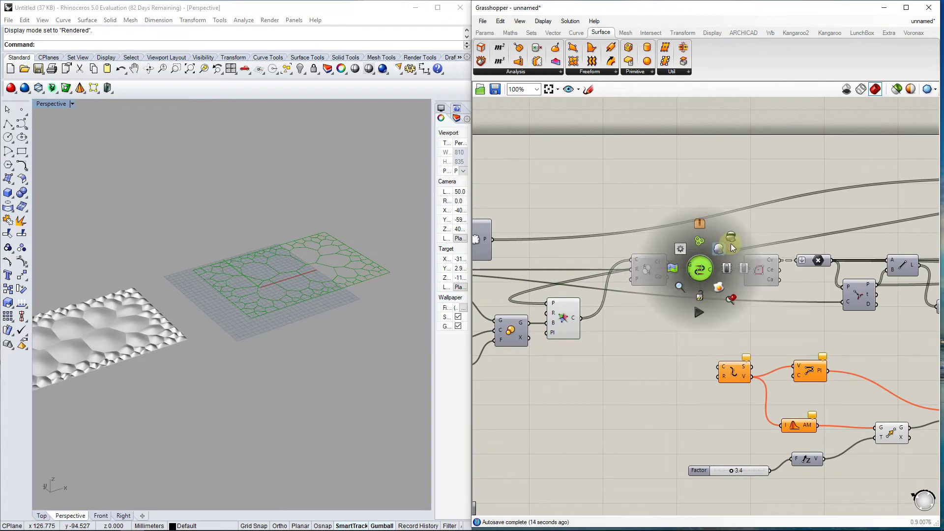
click(739, 231)
click(569, 320)
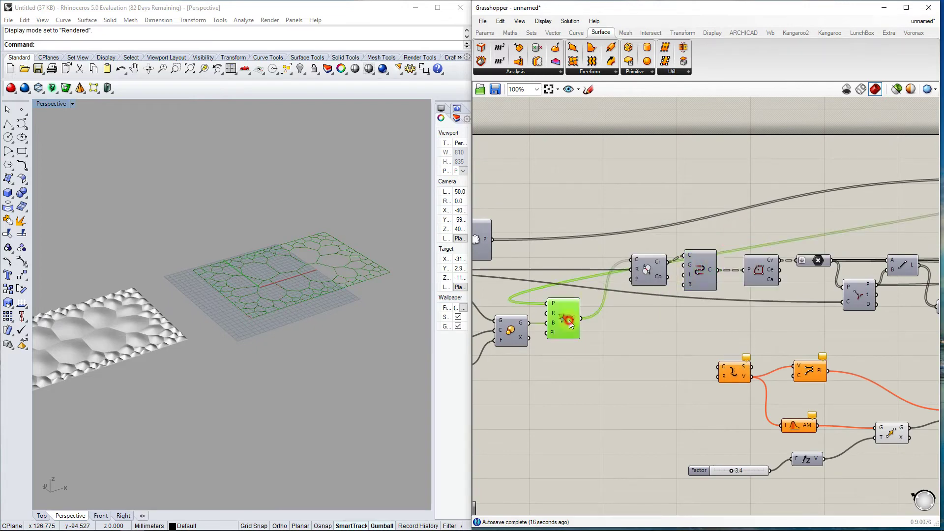
- Reset all HoopSnake loops and look at the Voronoi cells from a higher viewpoint
scroll(634, 310, down, 3)
scroll(753, 281, up, 3)
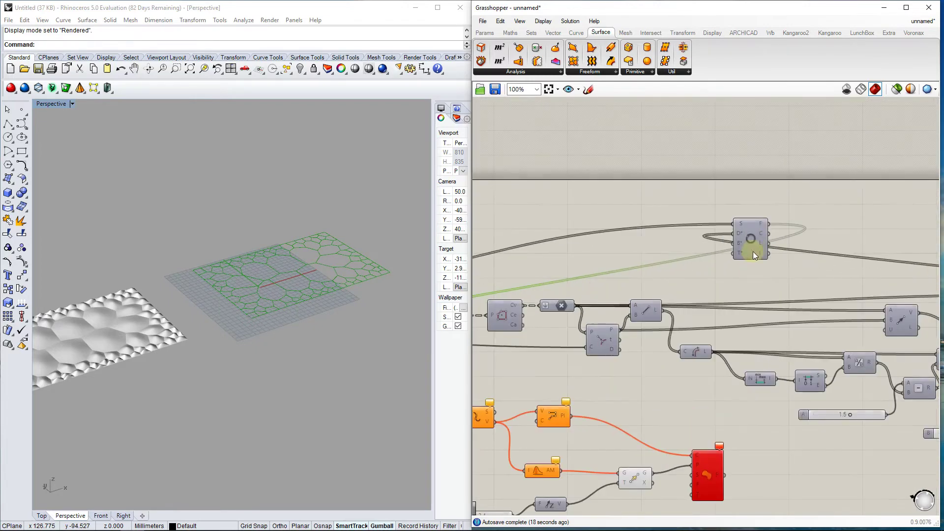
right_click(754, 241)
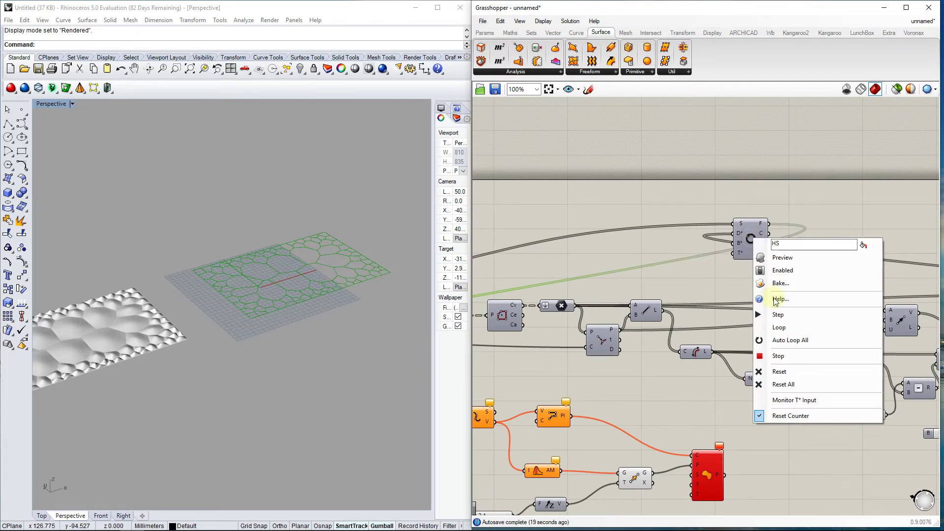
click(783, 383)
right_drag(343, 253, 304, 315)
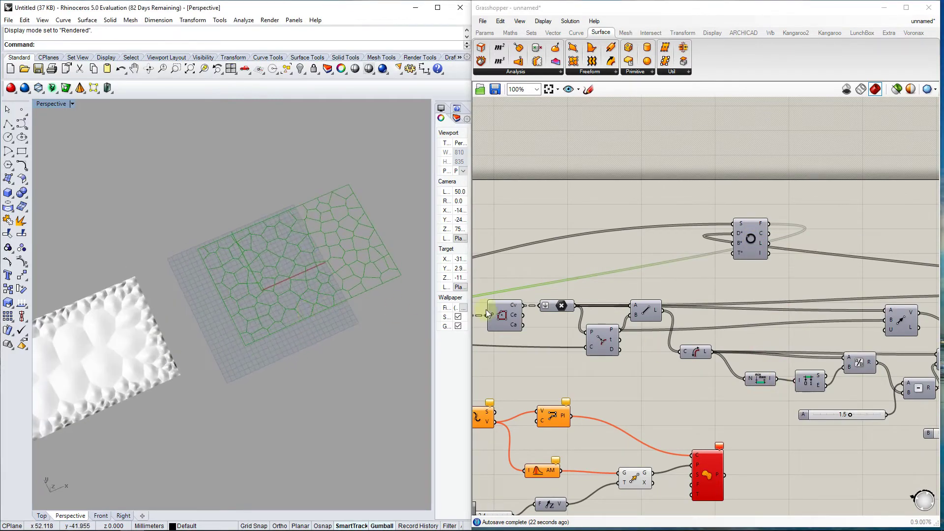
- Examine how the Voronoi cells pass through the trimming and polygon center components towards the HoopSnake feedback loop
scroll(570, 311, down, 4)
scroll(767, 324, up, 2)
scroll(678, 329, up, 2)
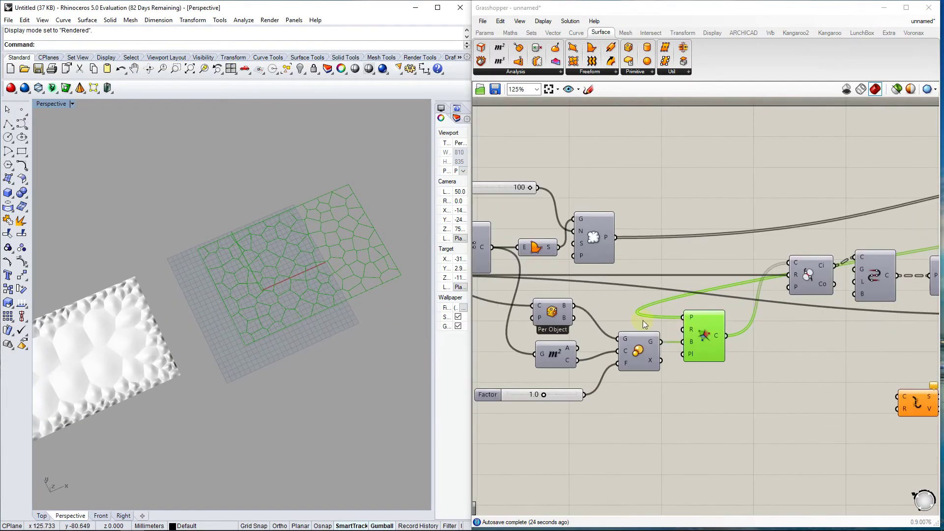
scroll(634, 319, down, 4)
scroll(699, 315, up, 3)
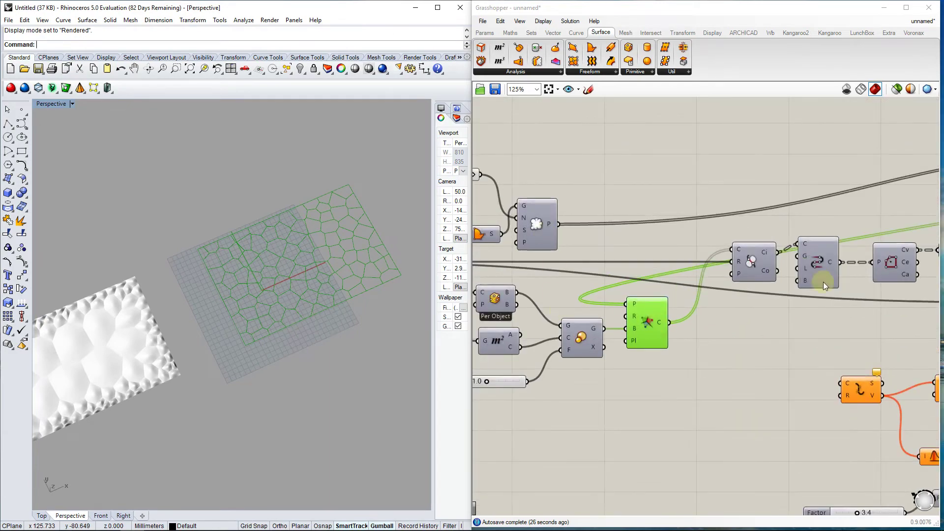
scroll(823, 281, down, 2)
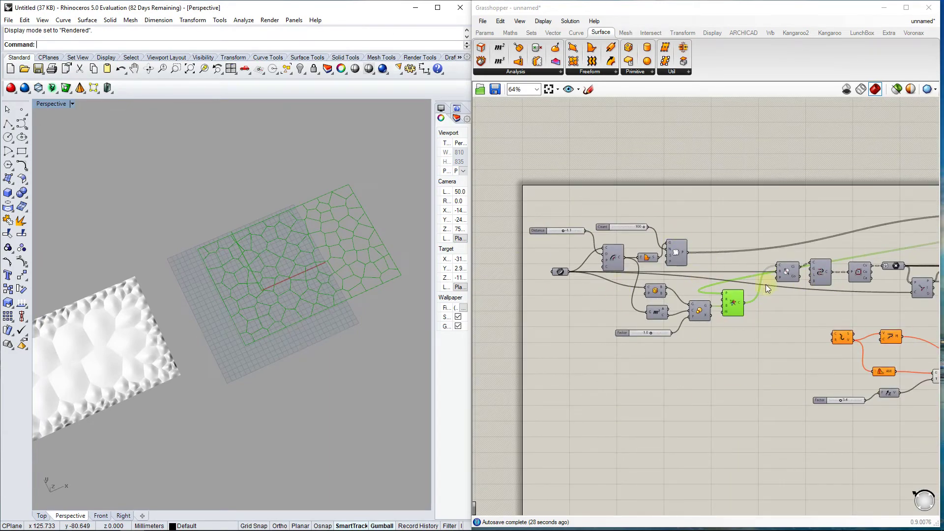
scroll(765, 284, down, 4)
scroll(857, 310, up, 3)
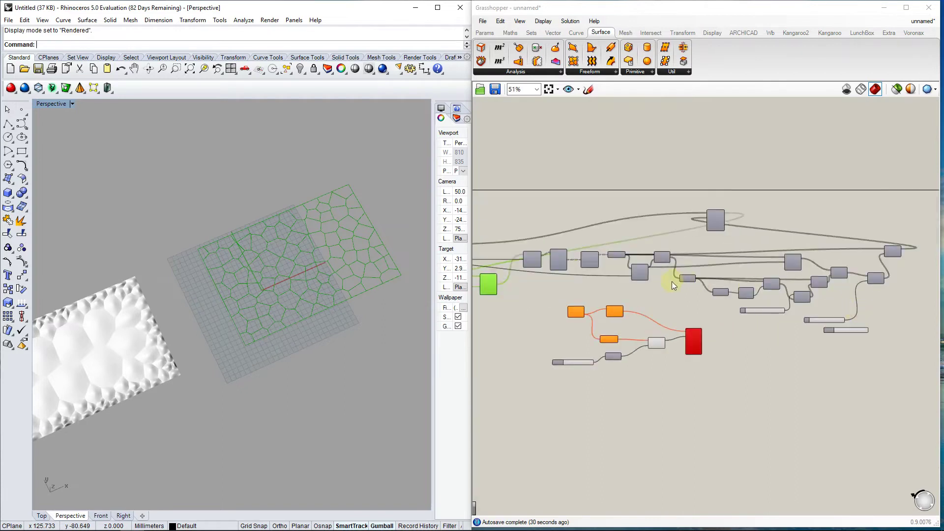
- Turn on the preview of the final Move component and look closely at its points within the Voronoi cells
scroll(672, 281, down, 2)
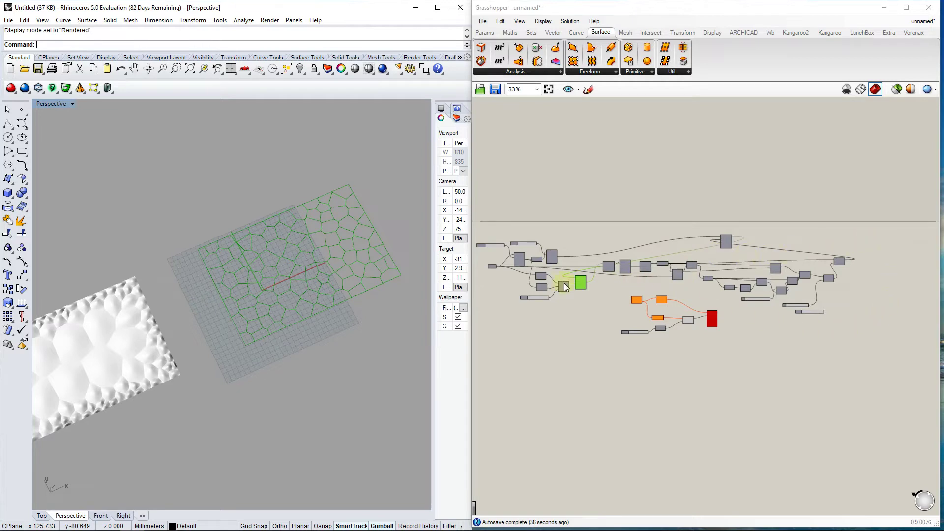
scroll(816, 265, up, 5)
click(692, 221)
middle_click(688, 214)
click(712, 199)
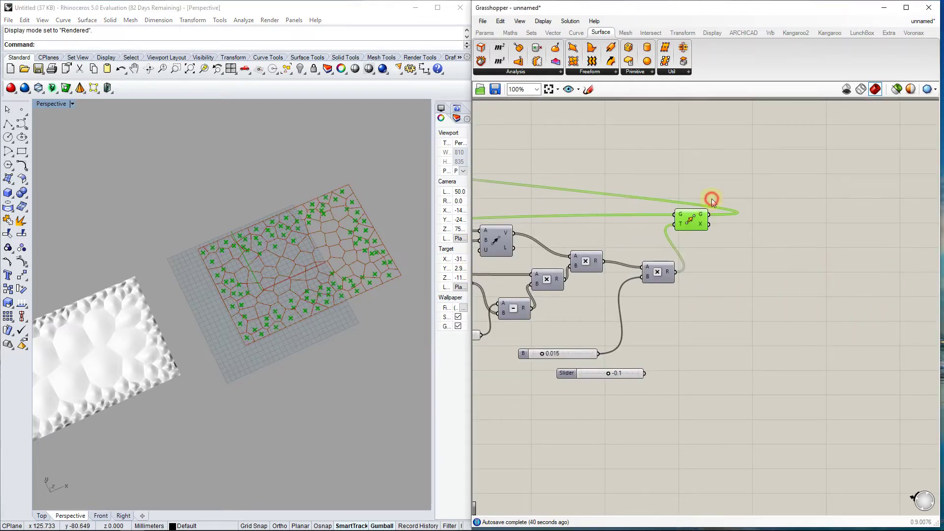
scroll(293, 319, up, 5)
right_drag(293, 320, 300, 285)
scroll(786, 285, down, 3)
scroll(697, 282, up, 5)
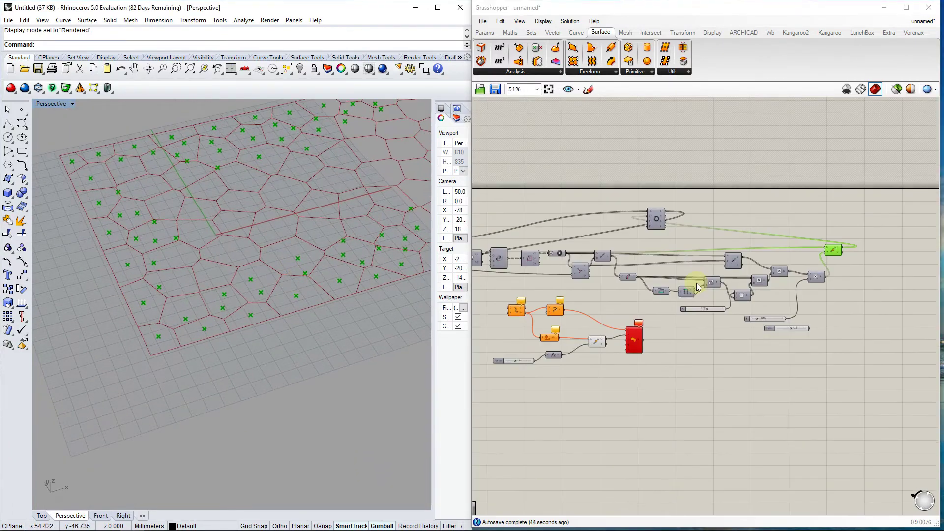
- Select the two-point vector component, and turn on the preview of the Line component that joins the cell centers to the boundary curve
scroll(795, 250, up, 2)
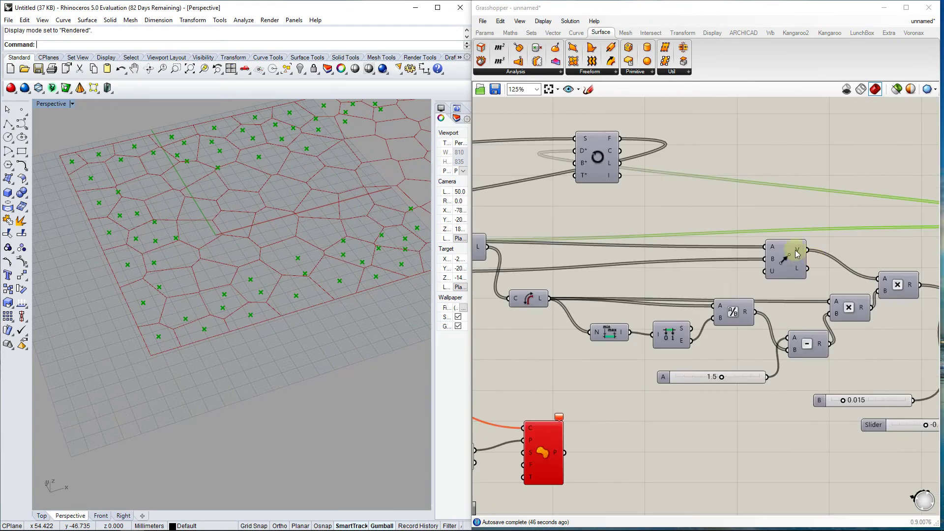
middle_click(785, 255)
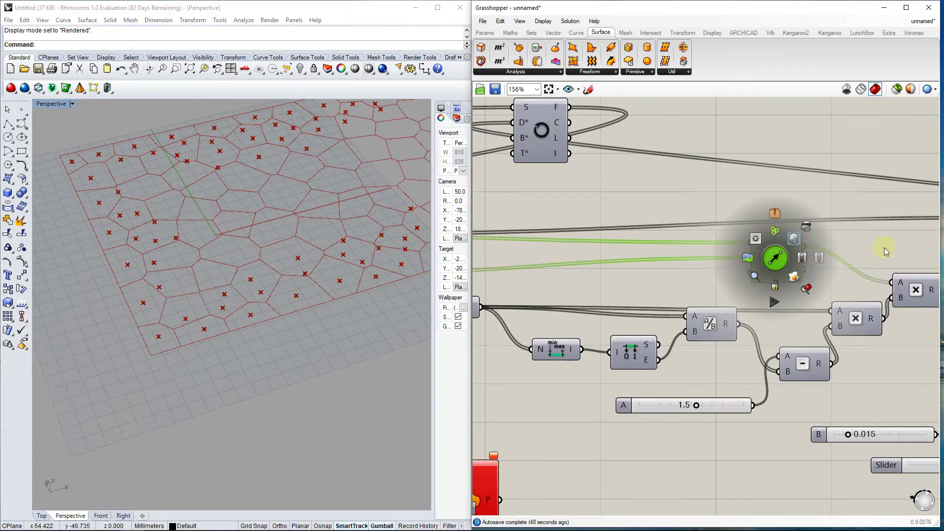
scroll(868, 258, down, 6)
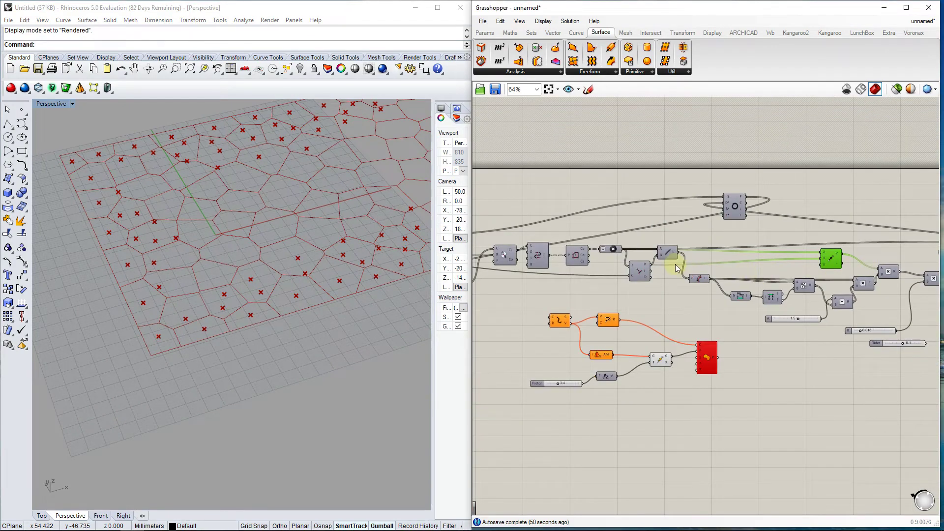
scroll(676, 269, up, 6)
middle_click(665, 251)
click(683, 229)
right_drag(326, 274, 232, 270)
scroll(231, 288, up, 5)
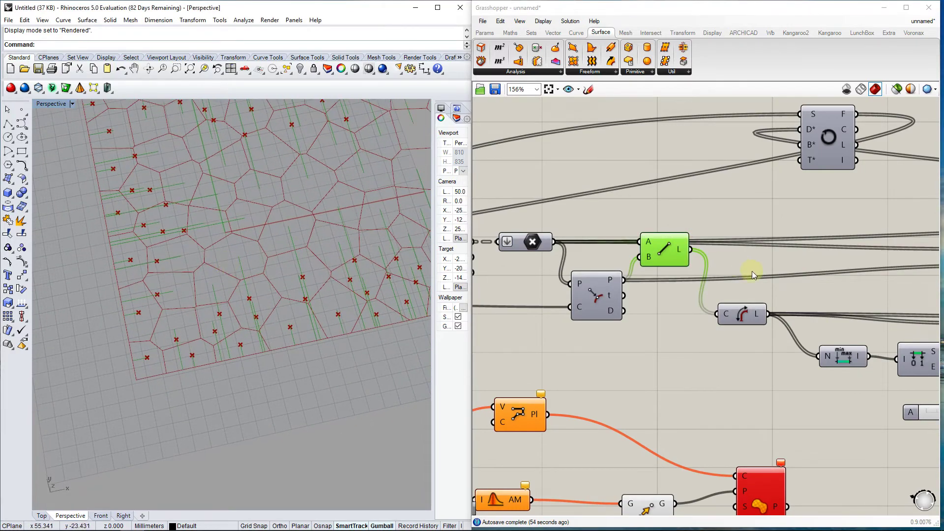
- Examine the lines from the cell centers to the boundary and the components that feed the Voronoi pattern
scroll(685, 274, down, 4)
scroll(687, 272, up, 3)
scroll(496, 295, down, 3)
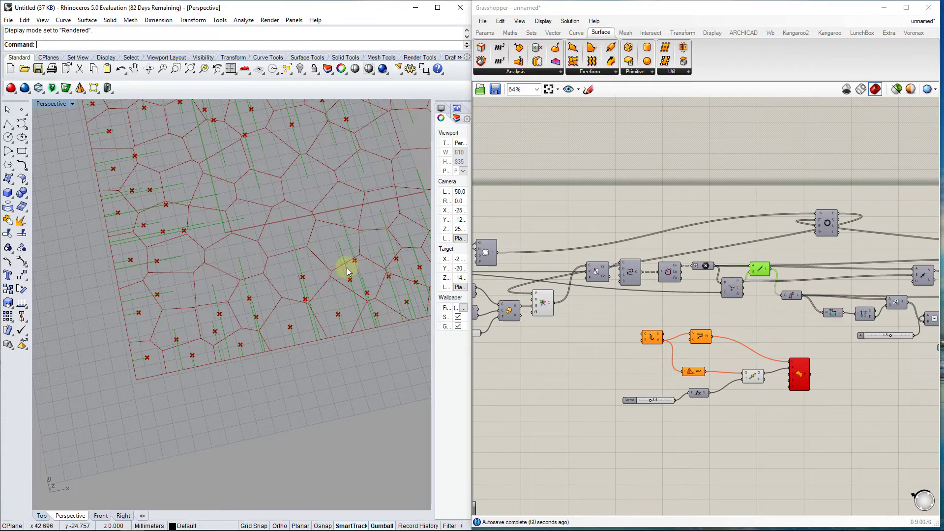
scroll(347, 268, down, 5)
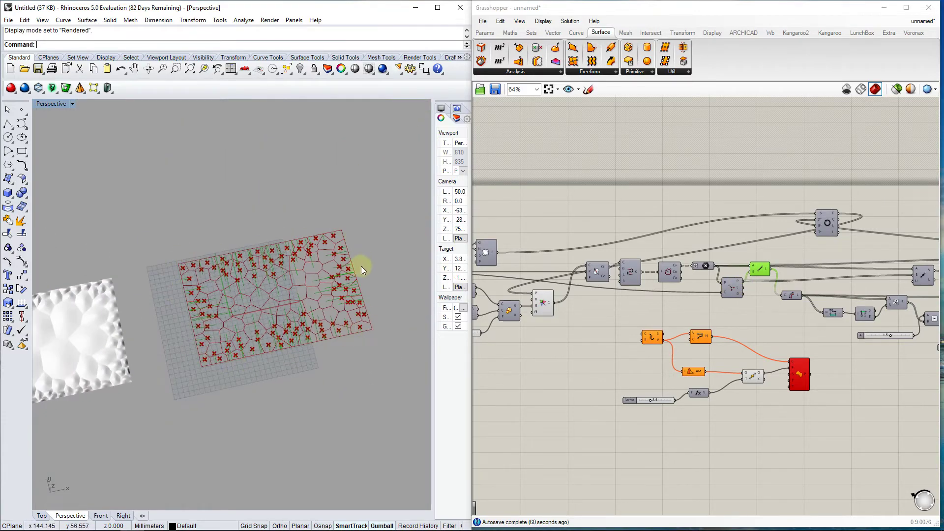
scroll(764, 294, down, 4)
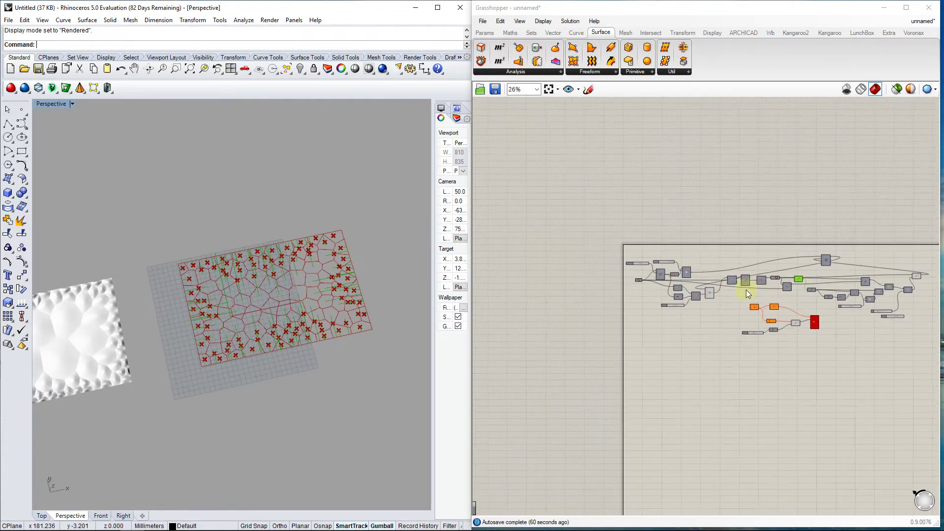
scroll(737, 293, up, 2)
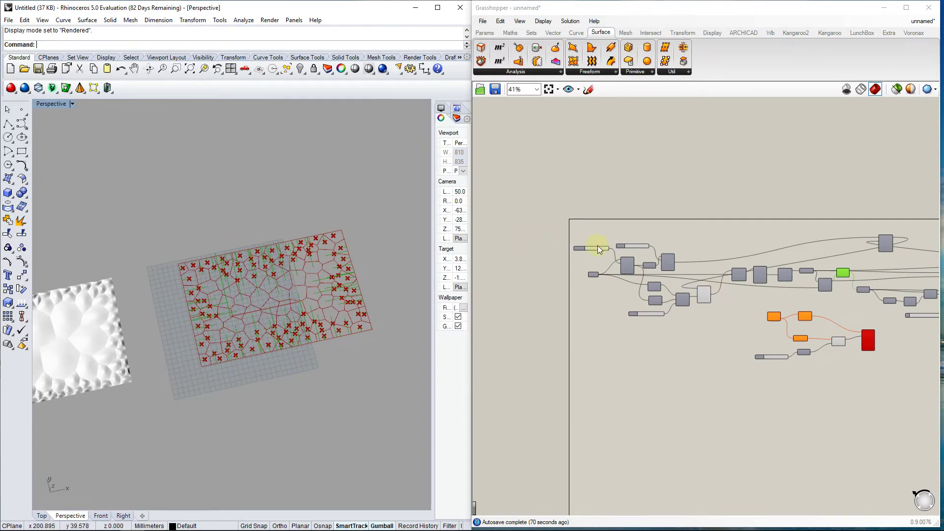
scroll(697, 280, up, 6)
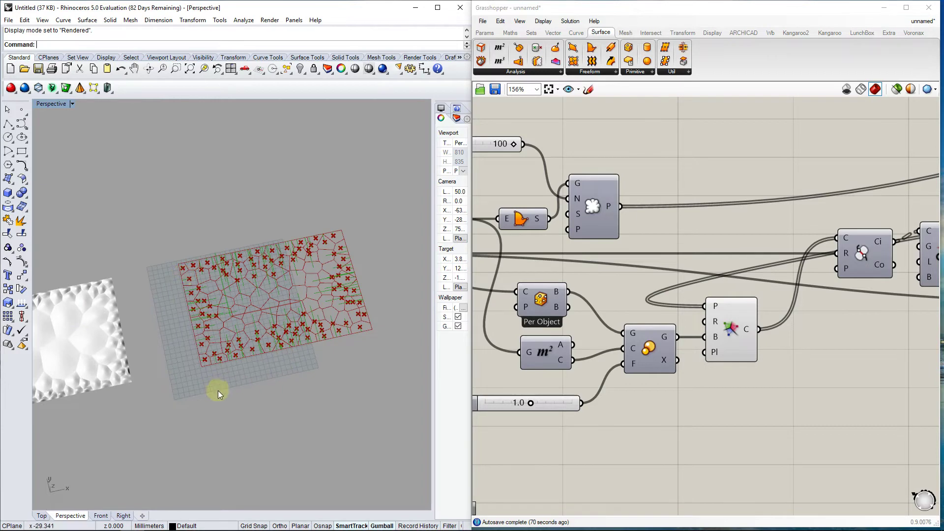
scroll(883, 270, down, 5)
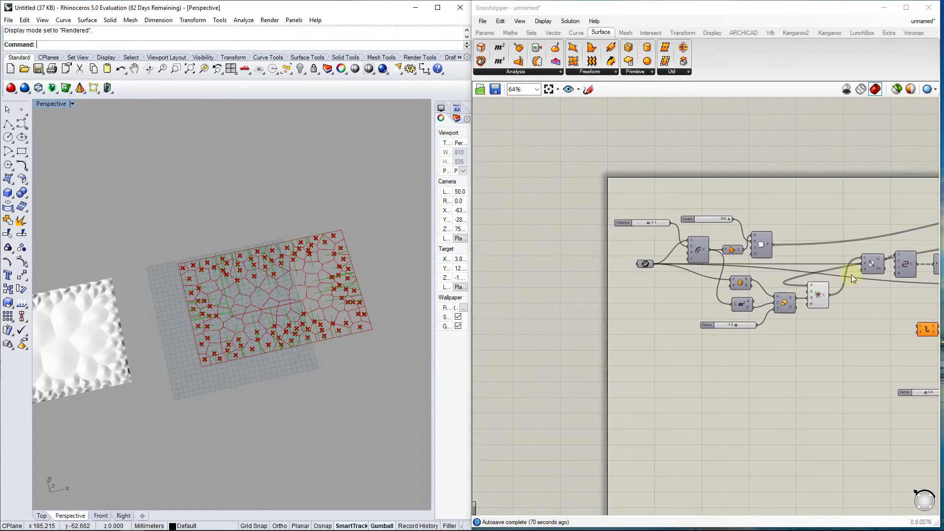
right_drag(301, 318, 238, 274)
scroll(659, 254, up, 3)
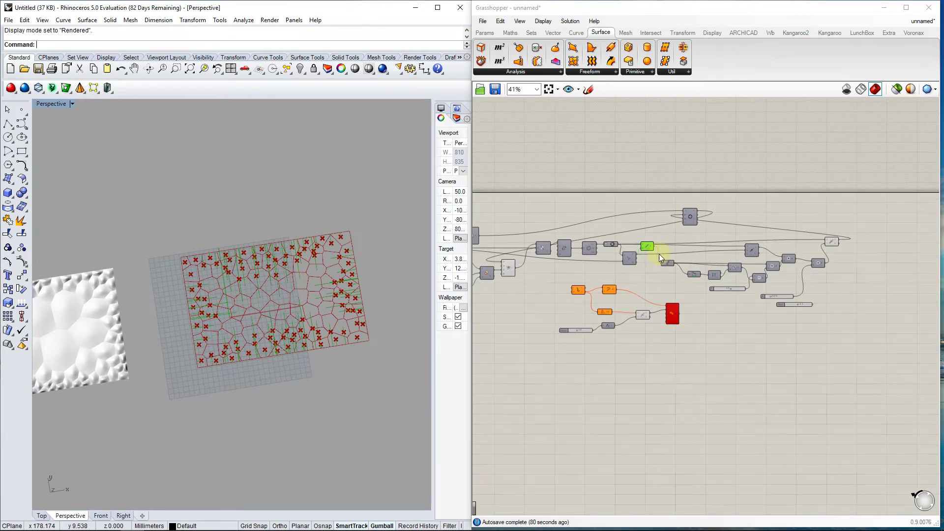
- Turn off the preview of the Line component and select the final Move component
middle_click(626, 234)
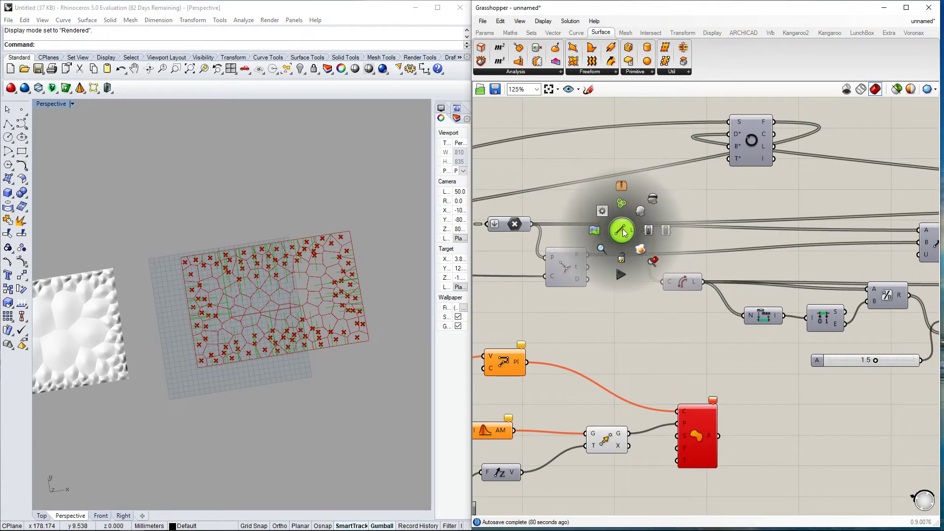
click(653, 202)
scroll(773, 253, down, 2)
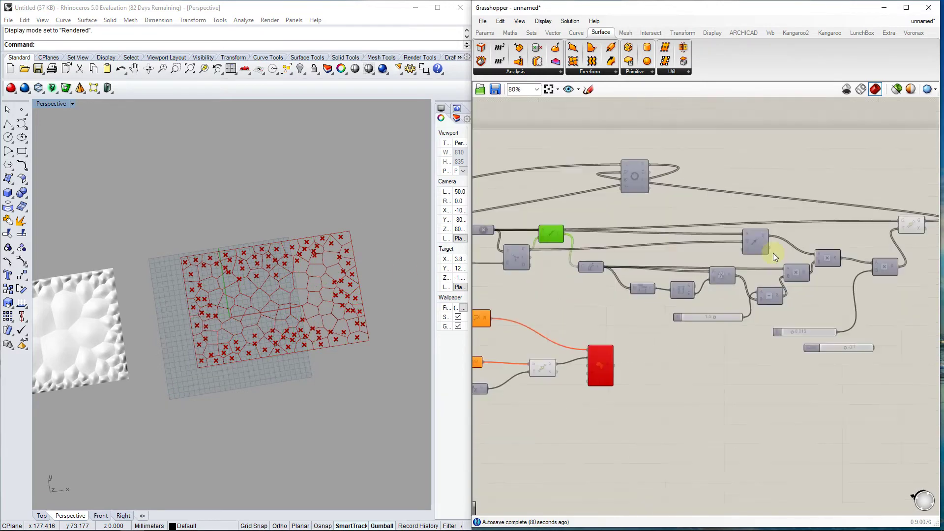
scroll(810, 264, down, 2)
scroll(896, 212, up, 4)
click(895, 208)
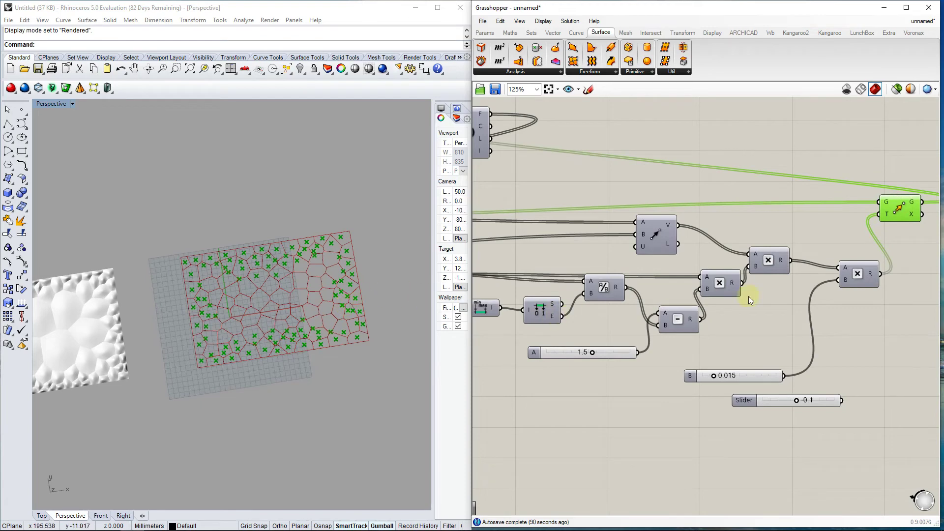
- Turn off the preview of the Voronoi component
scroll(859, 278, down, 2)
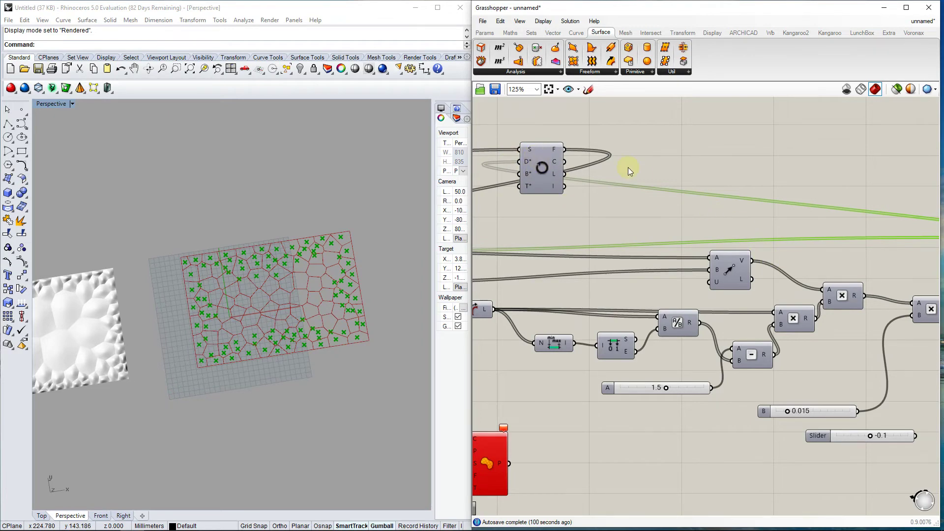
scroll(627, 167, down, 7)
scroll(552, 280, up, 4)
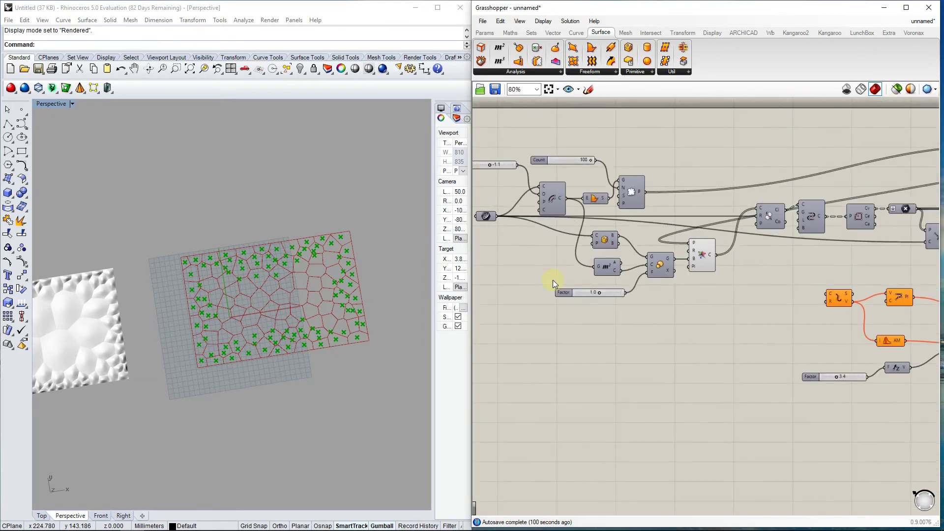
scroll(672, 263, up, 3)
click(688, 272)
middle_click(689, 272)
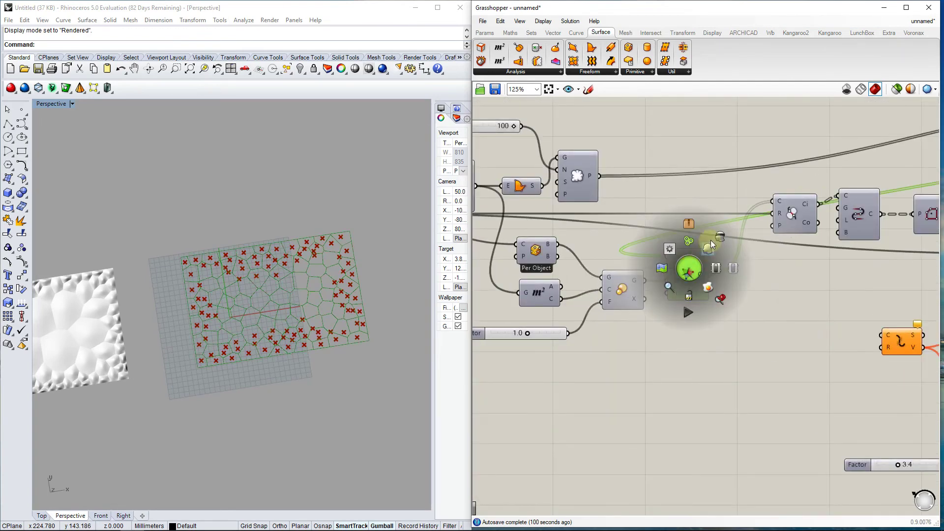
click(687, 234)
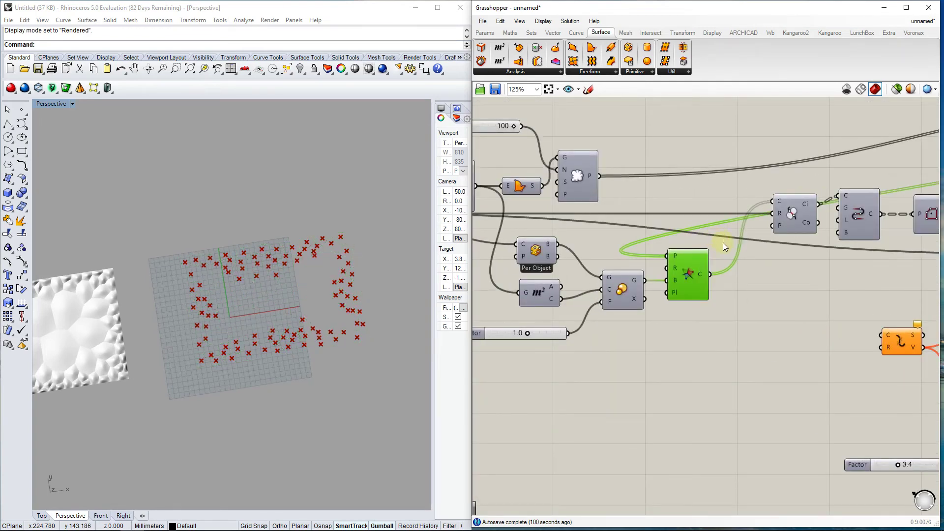
- Set slider B, which scales the movement of the points, to 0.004
scroll(632, 255, down, 5)
scroll(872, 303, up, 6)
mouse_move(746, 273)
mouse_down()
mouse_move(732, 275)
mouse_move(758, 274)
mouse_move(729, 276)
mouse_move(746, 277)
mouse_move(736, 279)
mouse_up()
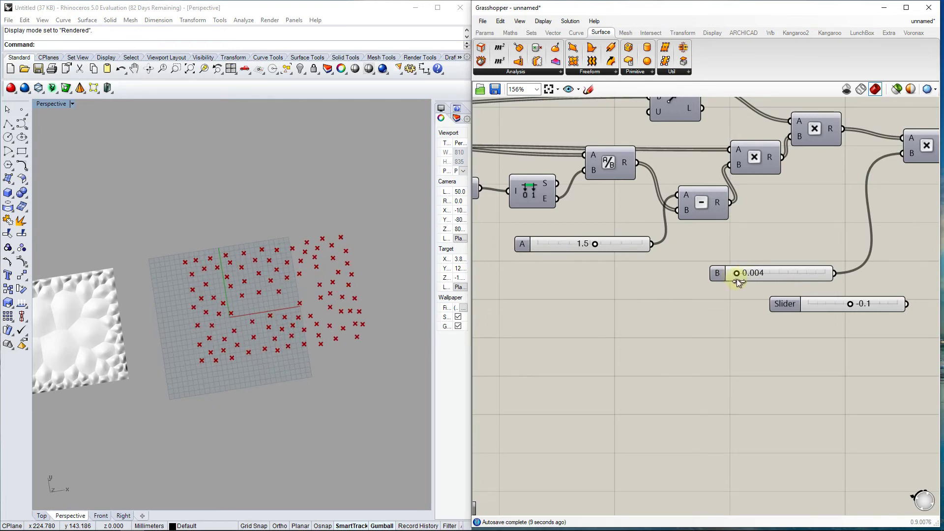
- Connect the output of the cell curve component before the polygon center component to the C input of the Explode component
scroll(737, 279, down, 5)
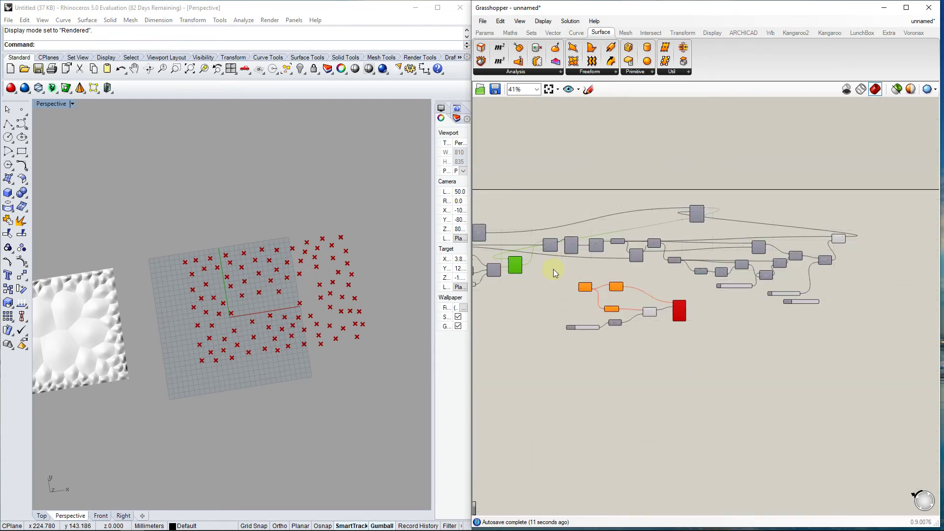
scroll(553, 270, up, 4)
scroll(553, 268, up, 1)
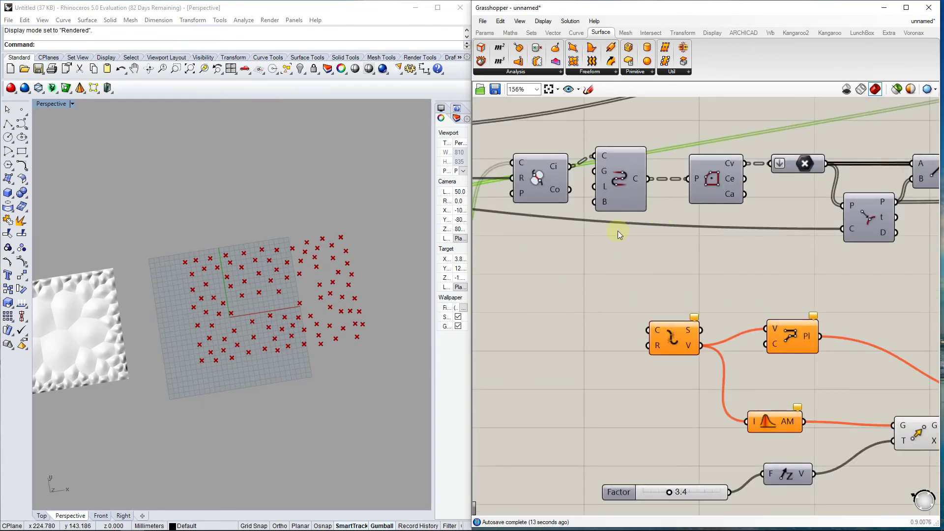
scroll(617, 231, down, 4)
scroll(613, 199, up, 2)
drag(614, 240, 618, 294)
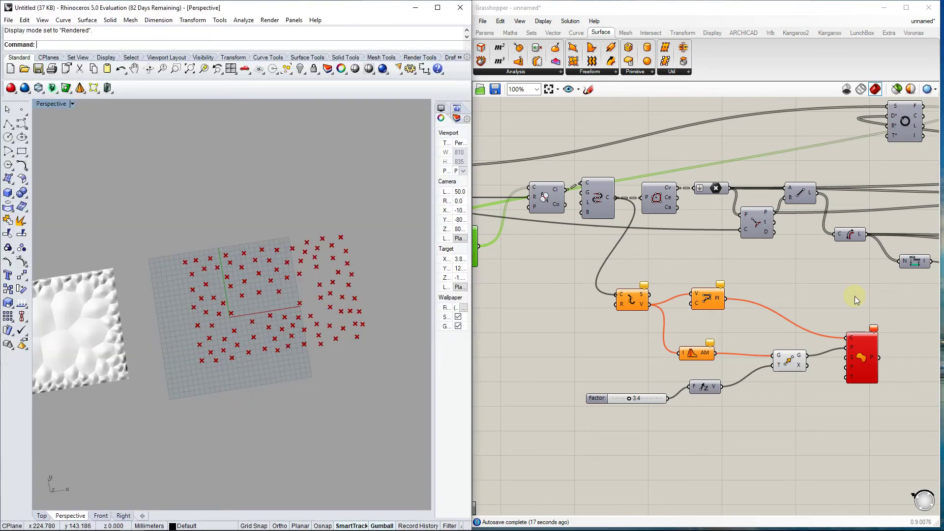
- Turn off the preview of the polyline, average, unit Z and Move components that feed the Patch component
scroll(574, 287, down, 3)
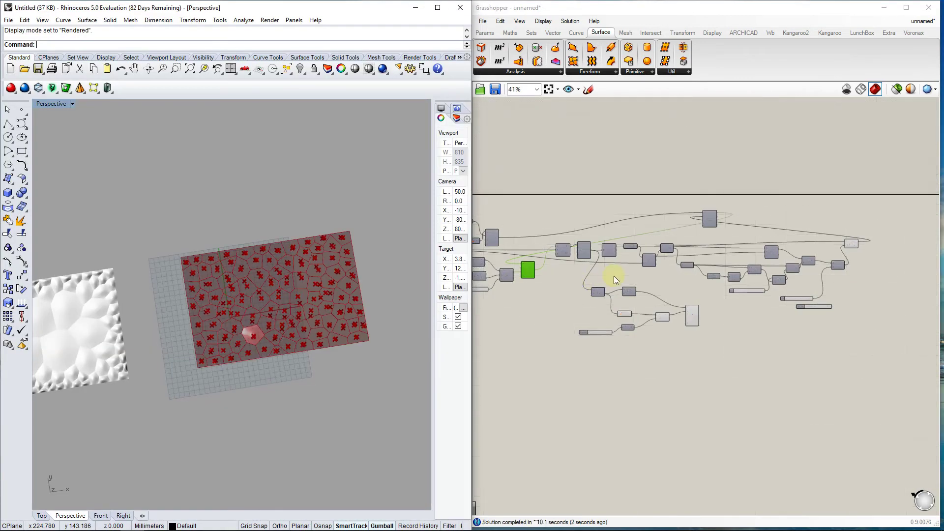
scroll(614, 276, up, 4)
right_drag(351, 325, 320, 238)
drag(802, 330, 602, 439)
middle_click(633, 390)
click(662, 363)
right_drag(331, 295, 338, 364)
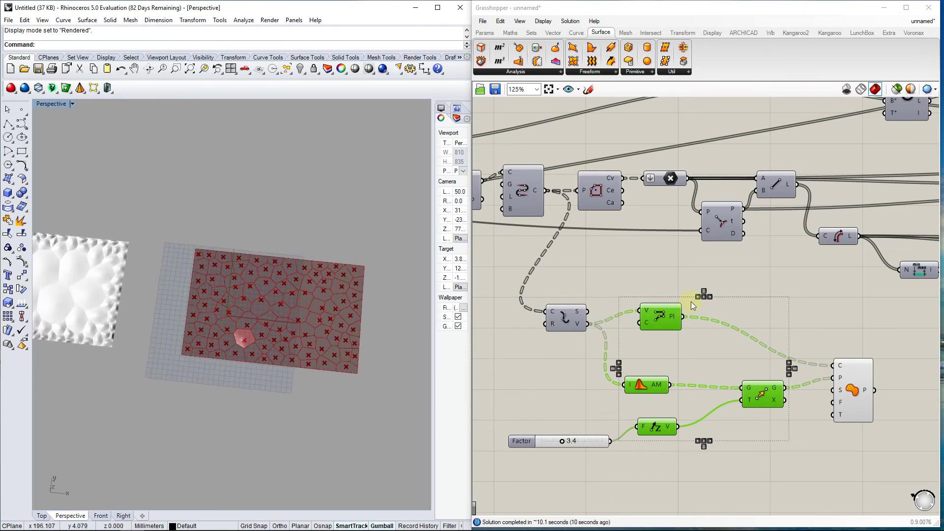
- Set slider B to 0.022 and look at the recalculated Voronoi surfaces from another angle
scroll(691, 302, down, 4)
scroll(818, 305, up, 2)
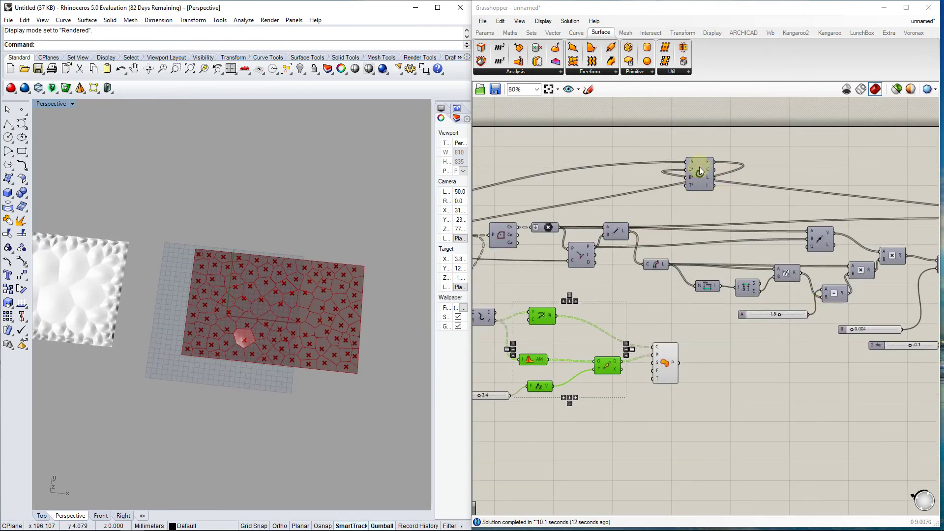
scroll(704, 286, down, 3)
scroll(853, 165, up, 5)
scroll(766, 292, down, 4)
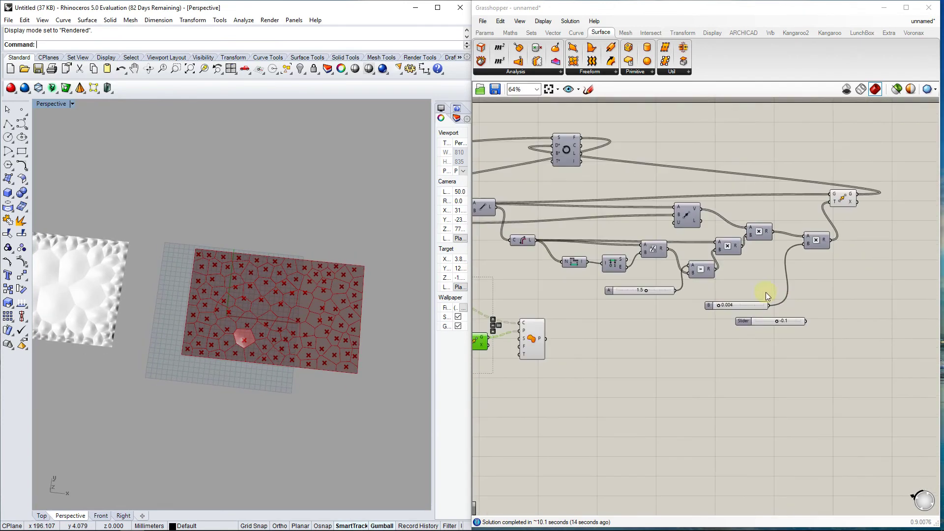
scroll(795, 252, up, 4)
scroll(766, 346, up, 2)
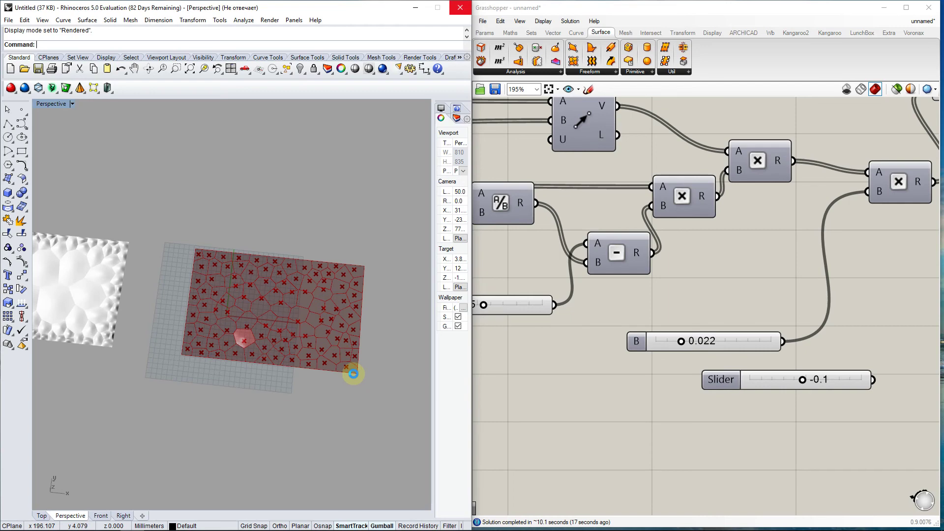
right_drag(328, 352, 291, 385)
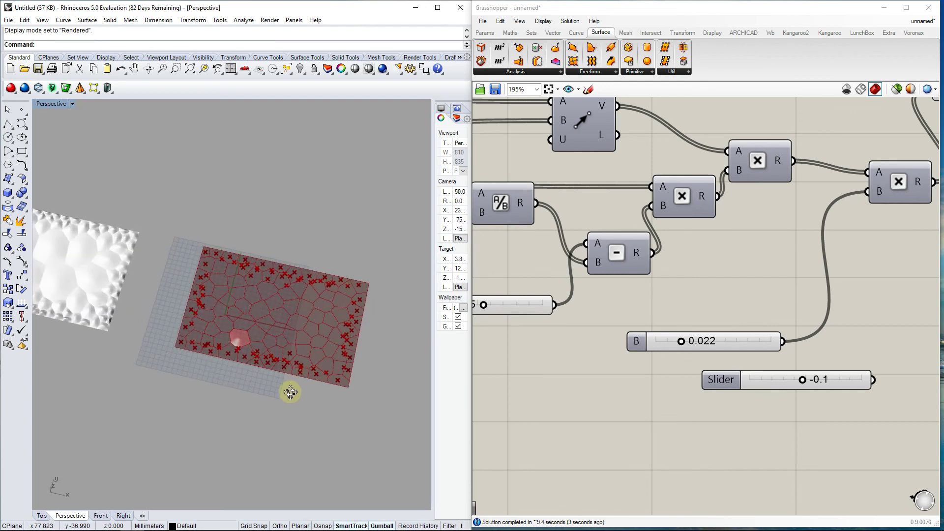
- Disconnect the cell curve component from the C input of the Explode component
scroll(584, 309, down, 5)
scroll(669, 267, up, 4)
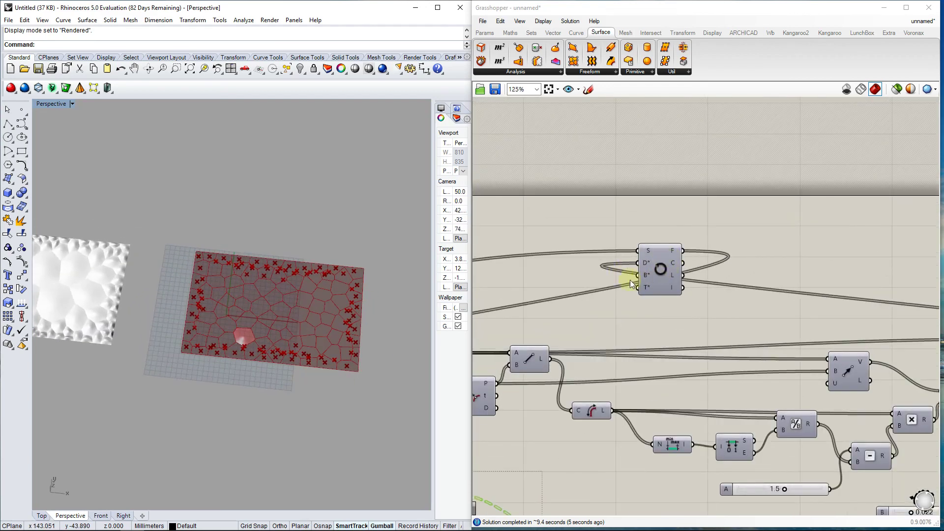
scroll(635, 246, down, 4)
scroll(635, 248, up, 4)
scroll(686, 270, down, 4)
scroll(786, 431, up, 3)
scroll(762, 413, up, 4)
scroll(670, 396, down, 5)
scroll(597, 308, up, 5)
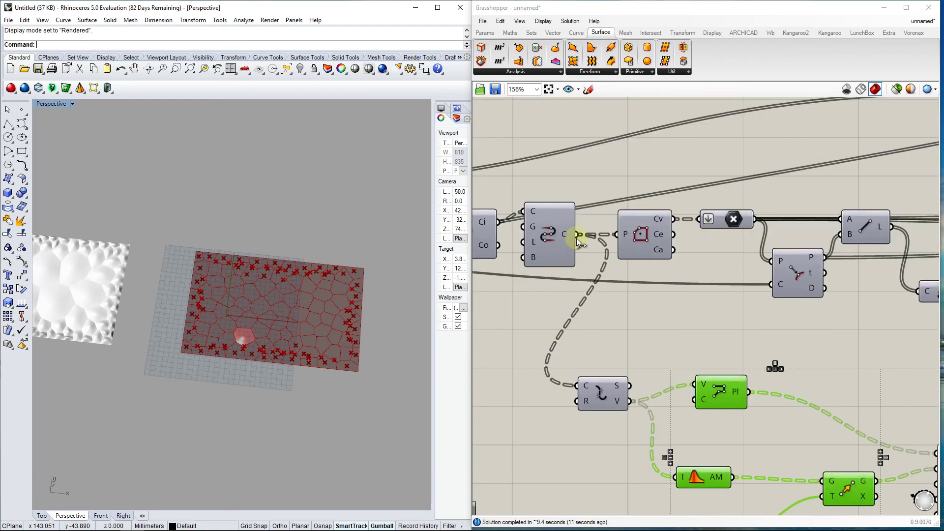
ctrl+drag(578, 235, 578, 390)
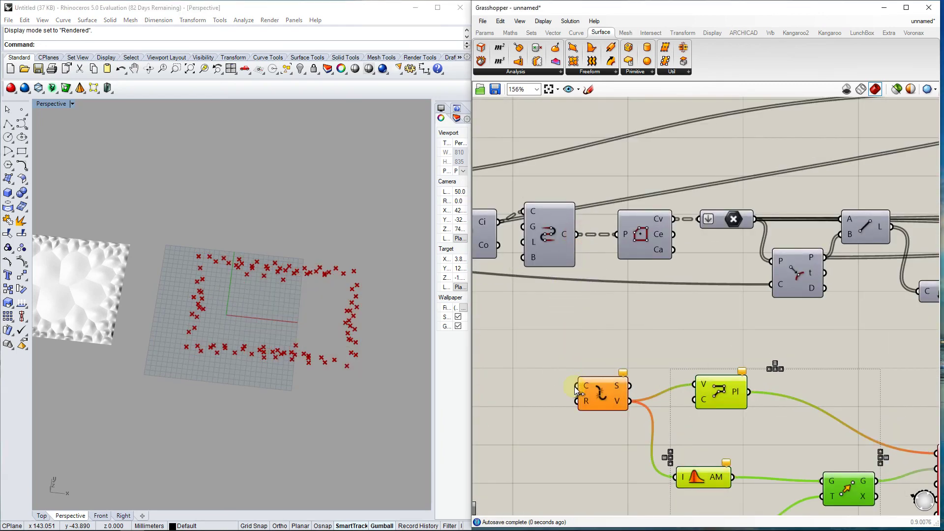
- Set slider B to 0.000
scroll(578, 390, down, 5)
scroll(854, 362, up, 6)
drag(703, 331, 675, 337)
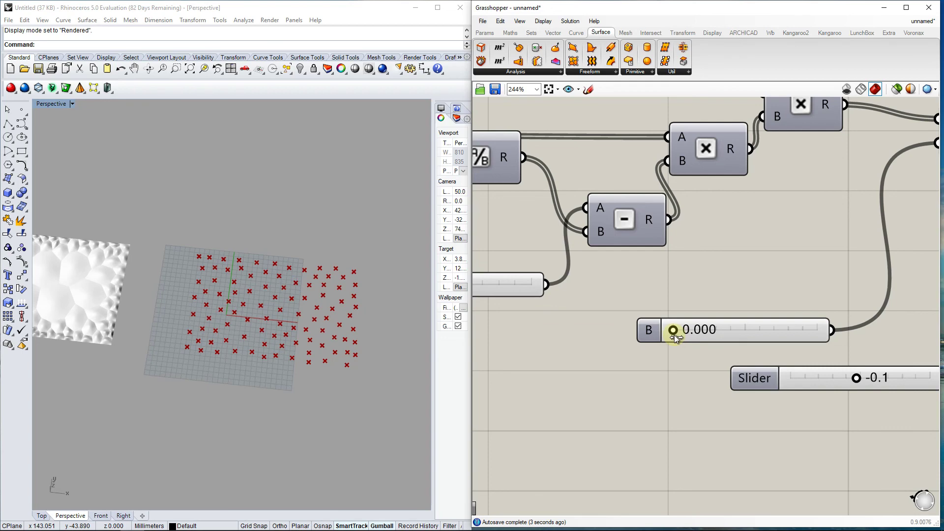
scroll(675, 337, down, 4)
scroll(697, 320, down, 3)
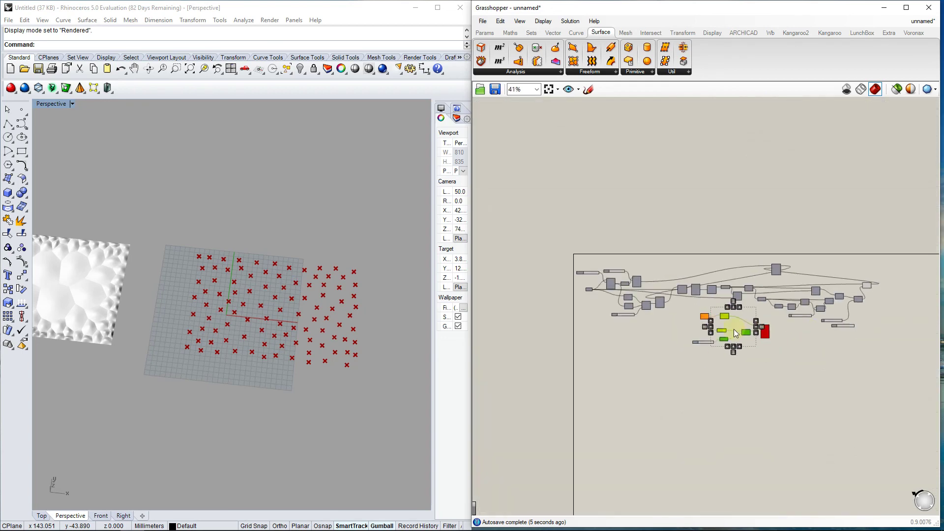
scroll(734, 329, up, 3)
mouse_move(494, 4)
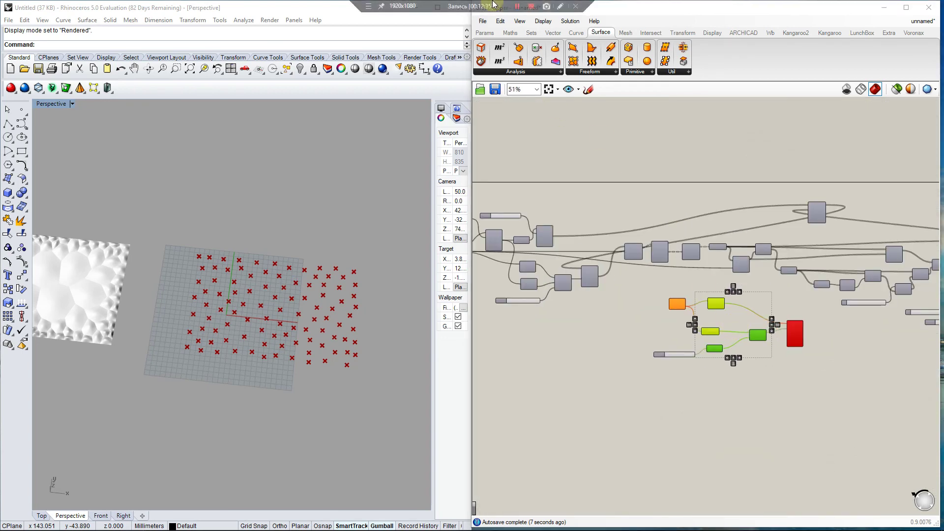